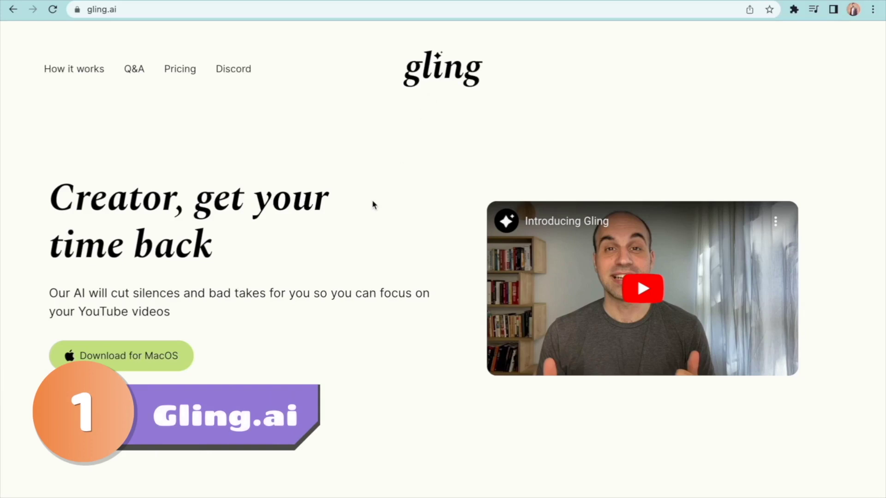
- Scroll through the gling.ai homepage to look over its features
scroll(373, 203, "down", 4)
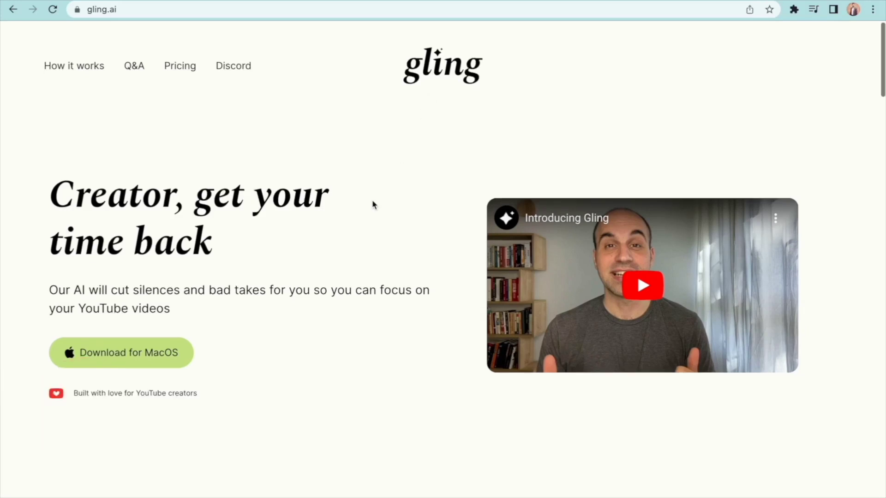
scroll(373, 204, "down", 9)
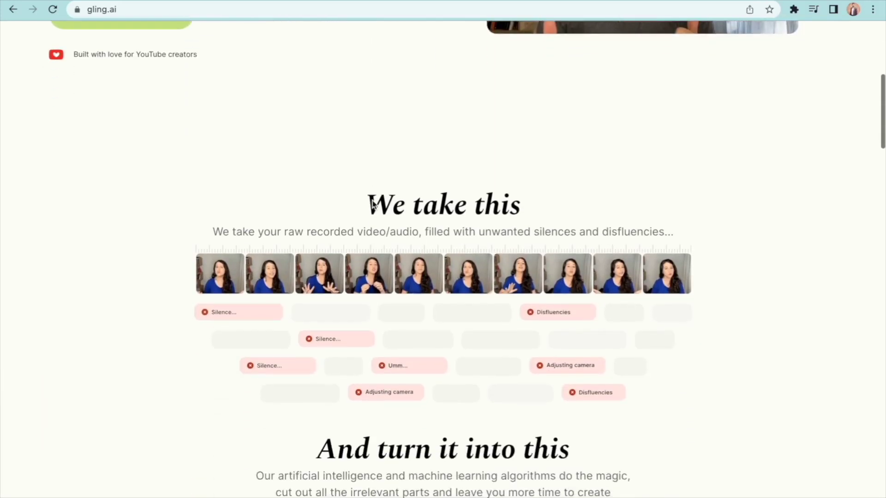
scroll(372, 203, "down", 8)
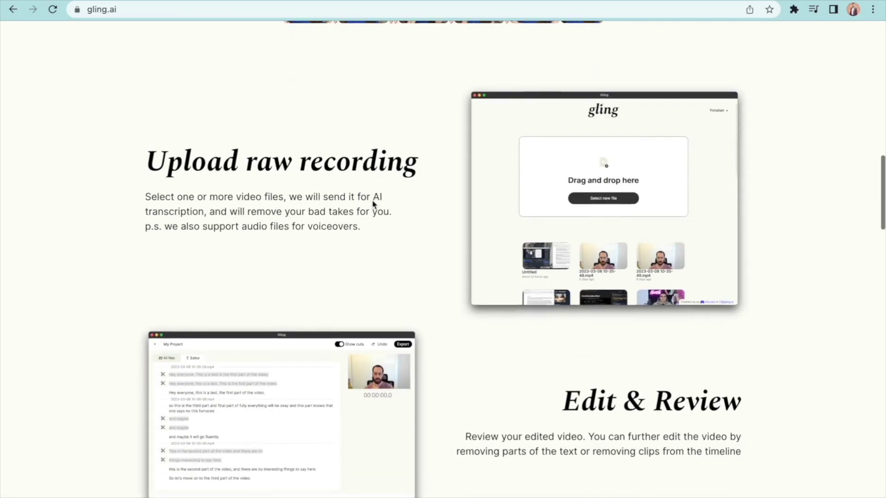
scroll(373, 203, "down", 15)
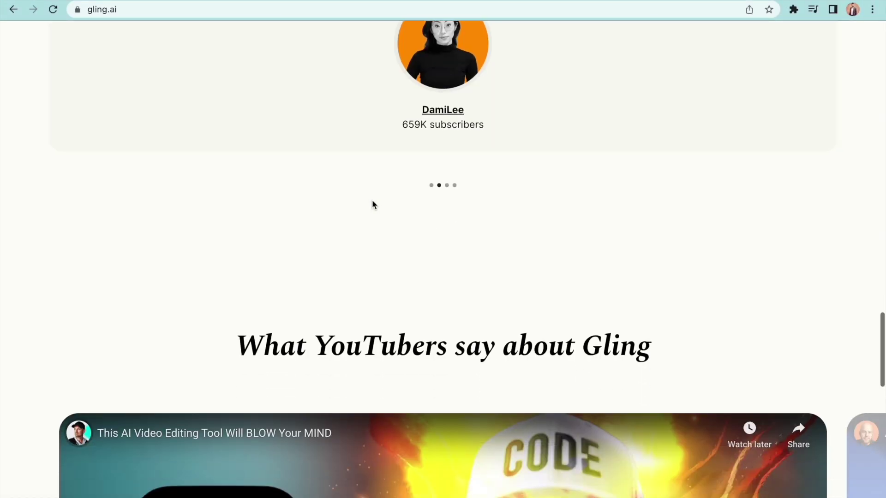
scroll(373, 203, "up", 20)
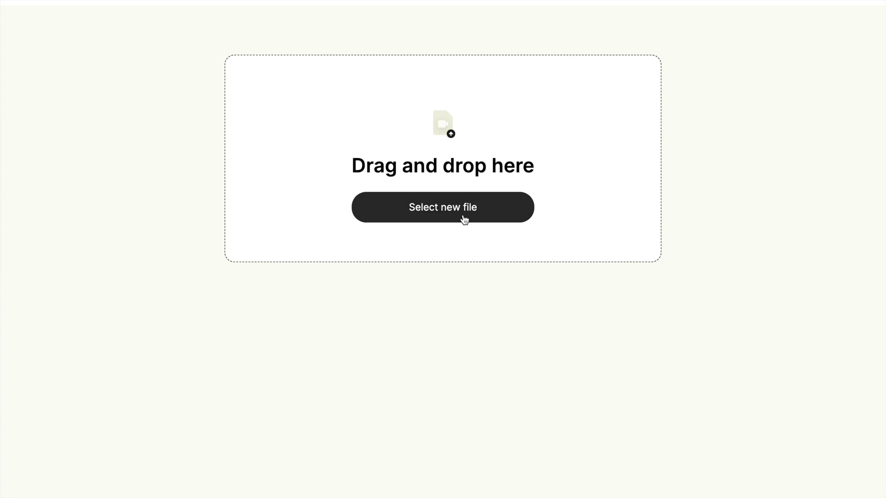
- Load video.mov from the Desktop into a new Gling project with English transcription and upload it
left_click(463, 217)
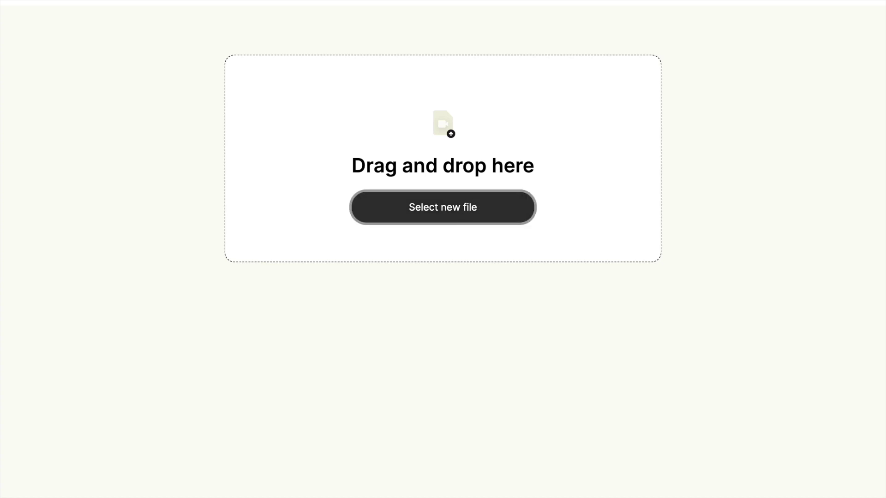
left_click(460, 138)
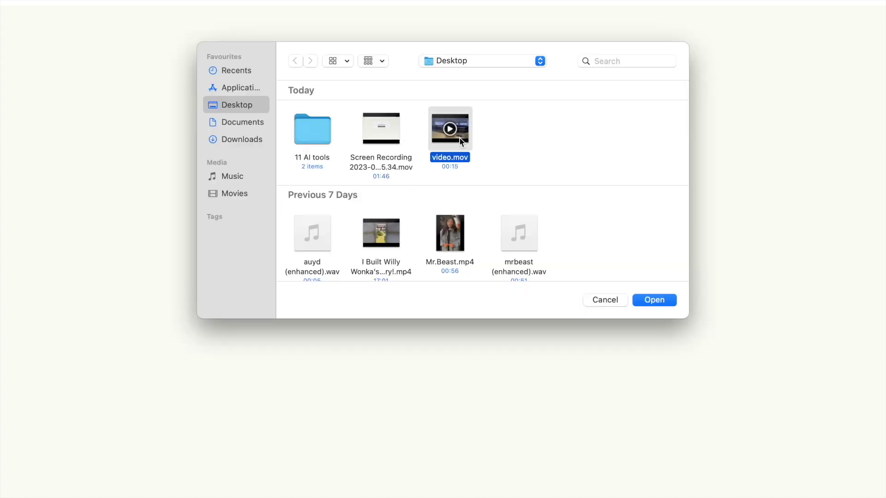
left_click(654, 299)
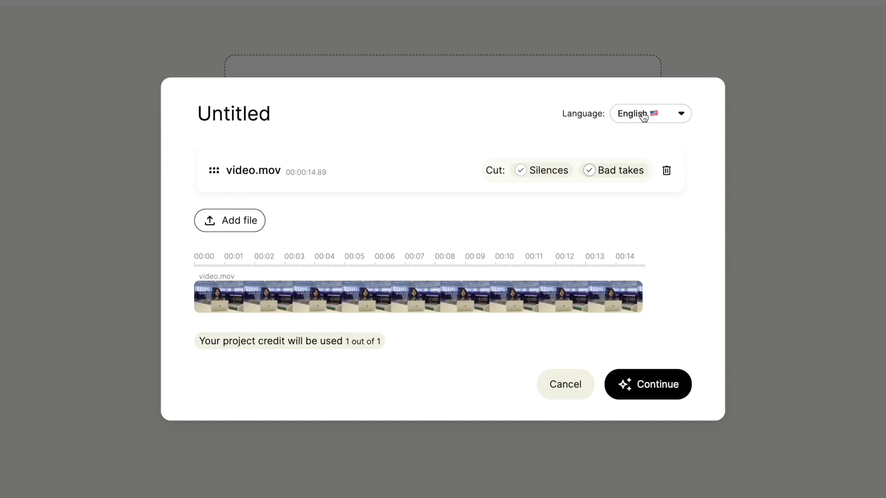
left_click(651, 113)
left_click(646, 114)
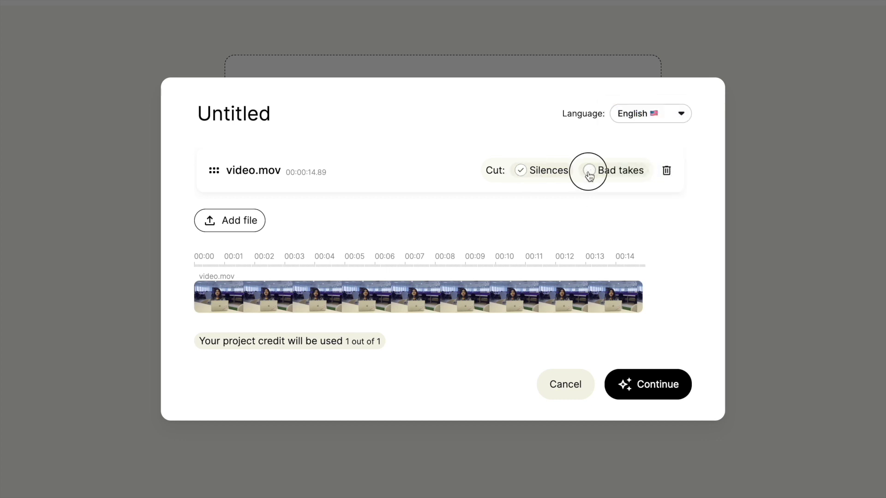
left_click(642, 386)
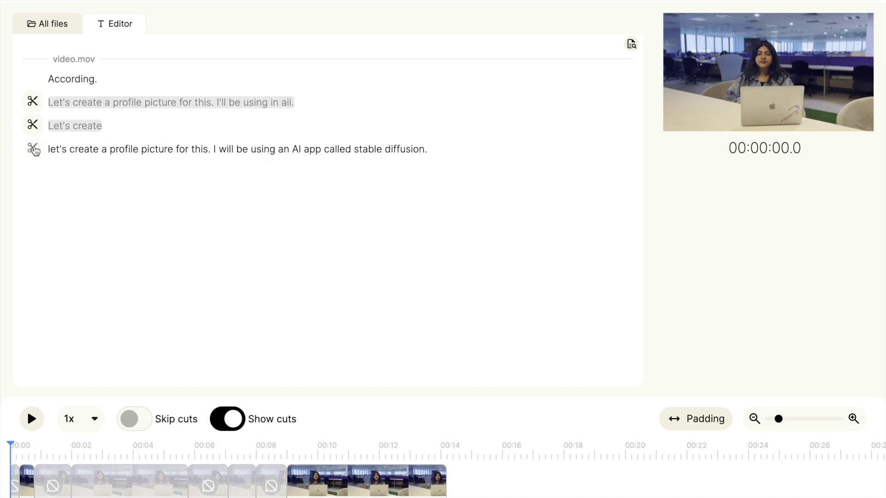
- Restore and re-cut the 'Let's create' and profile picture lines, then view export formats
left_click(33, 125)
left_click(32, 125)
left_click(33, 103)
left_click(33, 103)
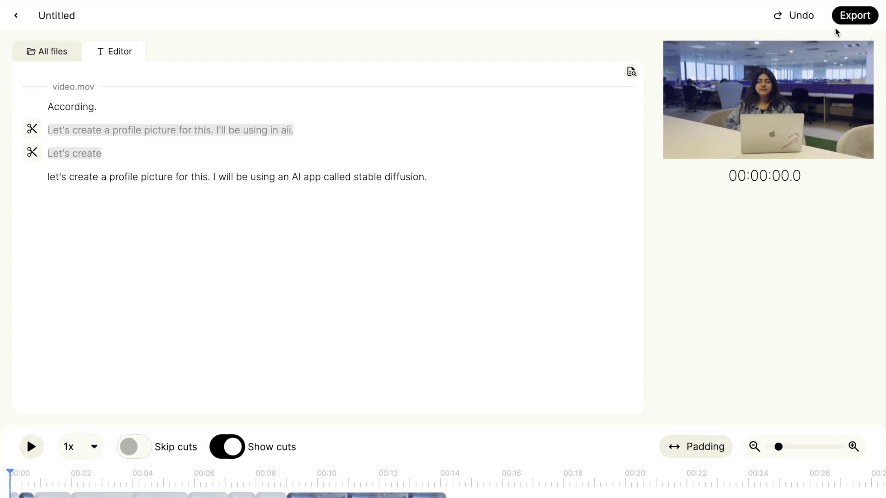
left_click(854, 26)
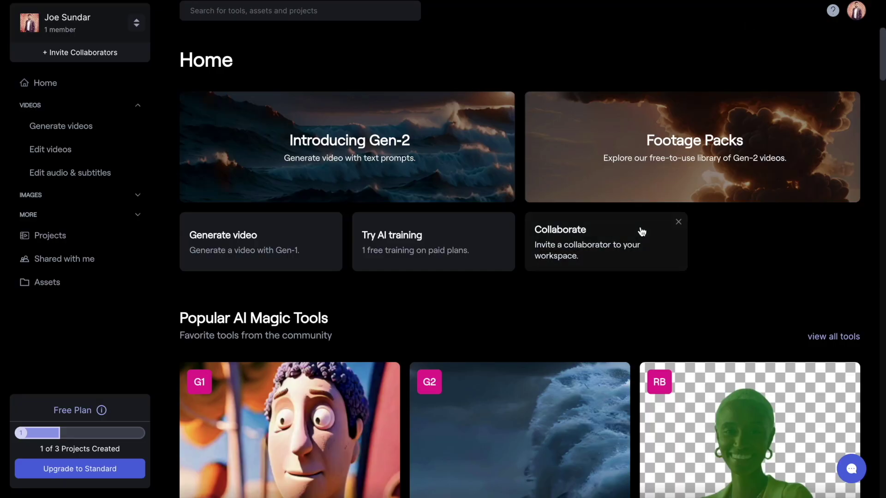
- Browse the Runway Home dashboard, then go to Edit videos and pick Inpainting
scroll(642, 231, "down", 15)
scroll(641, 232, "up", 15)
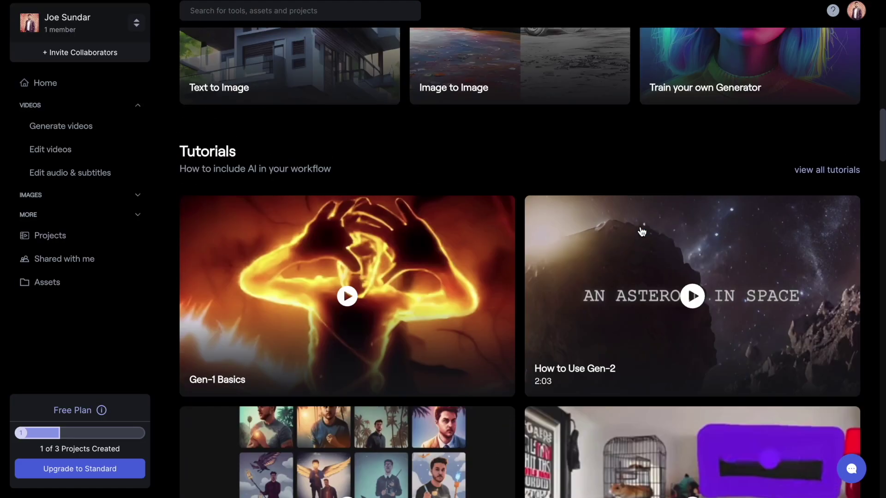
scroll(641, 232, "down", 5)
scroll(641, 231, "down", 6)
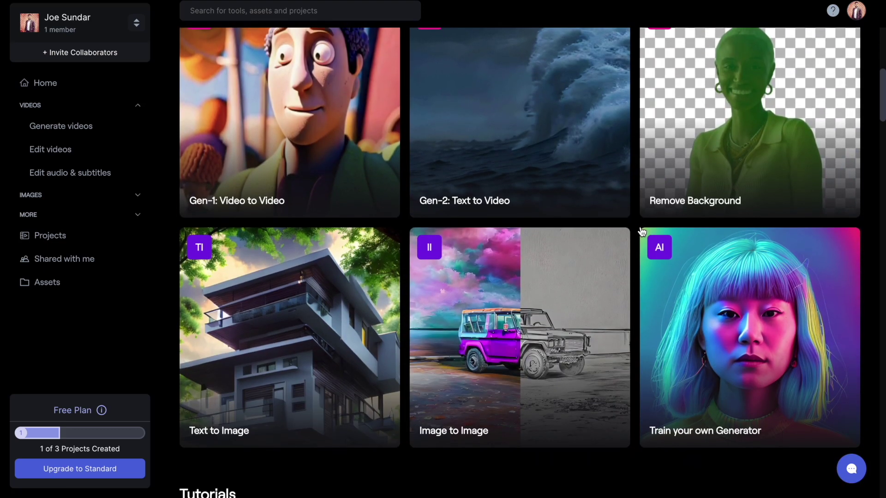
scroll(641, 232, "up", 10)
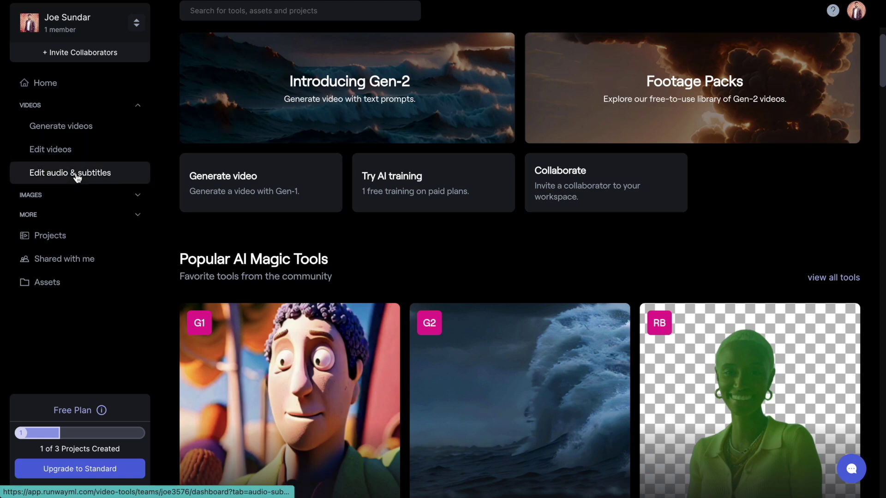
left_click(73, 152)
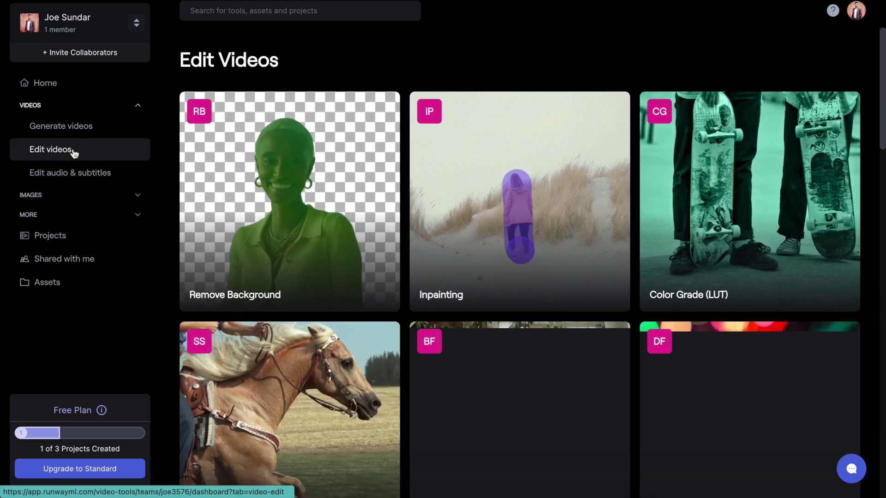
left_click(518, 182)
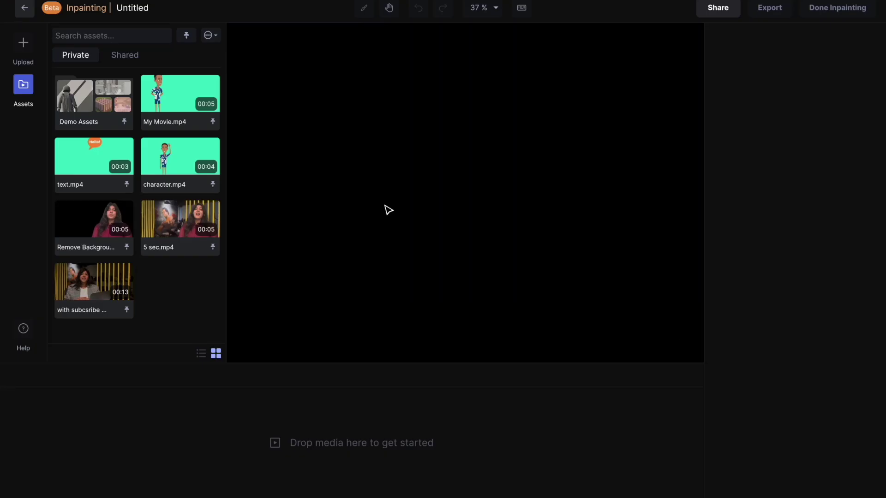
- Add 5 sec.mp4 to the Inpainting canvas, erase the poster figure, and play the result
left_click_drag(180, 220, 349, 183)
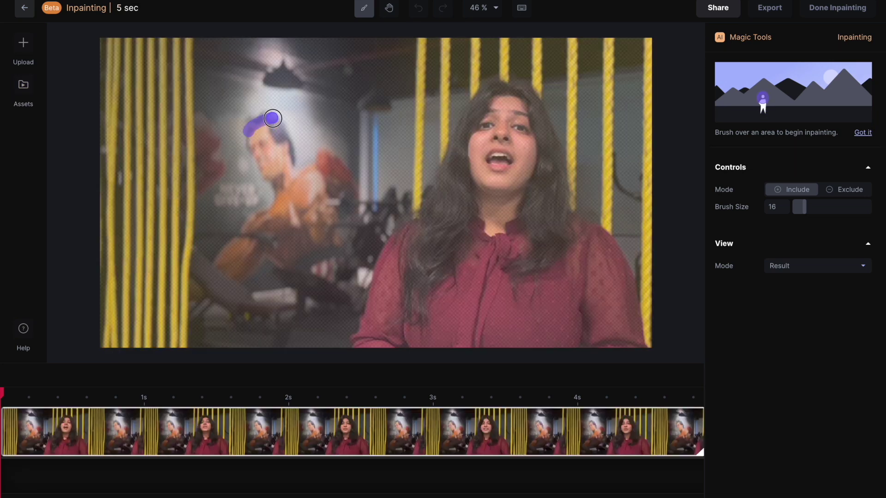
mouse_move(275, 117)
left_mouse_down()
mouse_move(279, 193)
mouse_move(229, 276)
mouse_move(291, 216)
mouse_move(332, 199)
mouse_move(313, 240)
mouse_move(332, 259)
left_mouse_up()
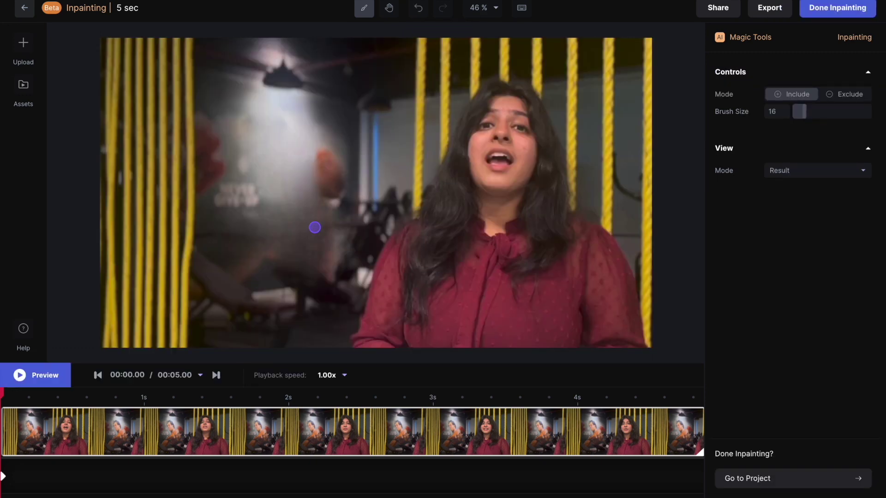
key("space")
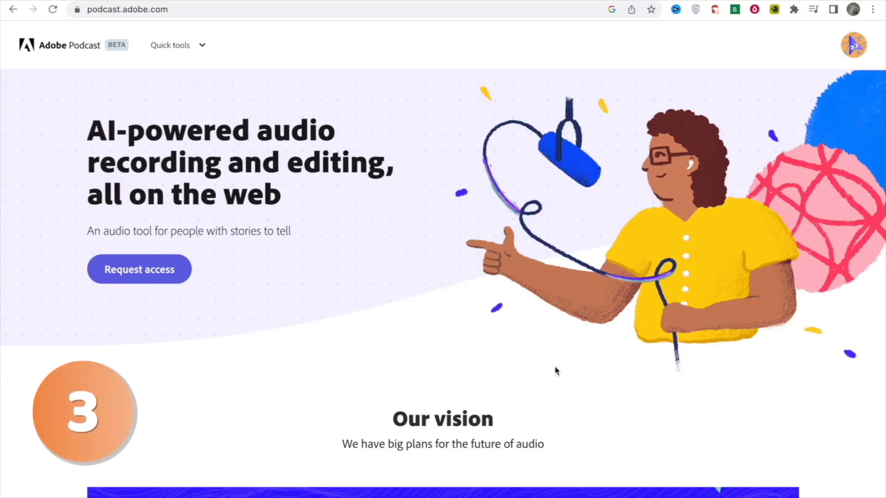
- Return to the top of Adobe Podcast and choose Enhance speech from Quick tools
scroll(557, 370, "down", 9)
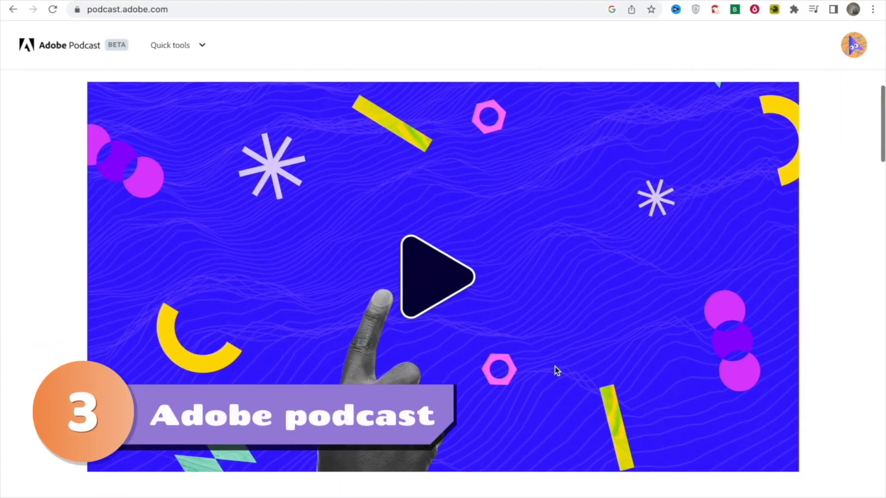
scroll(556, 371, "up", 3)
scroll(556, 371, "up", 6)
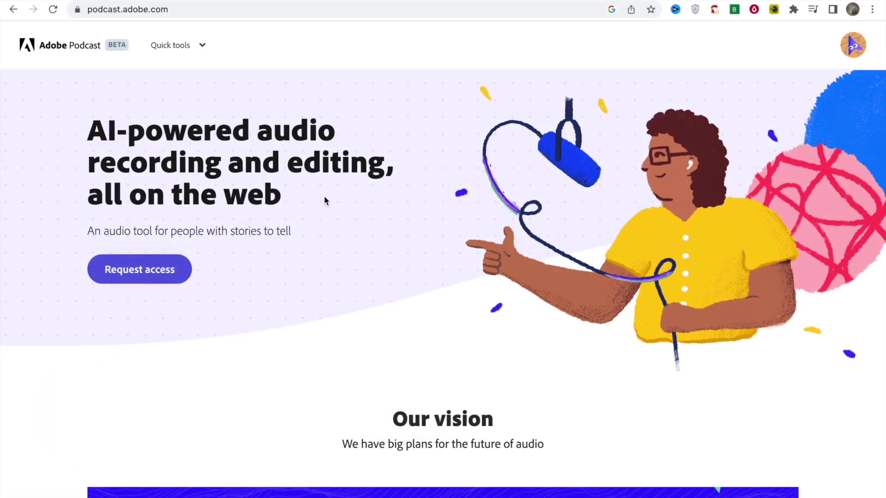
left_click(178, 44)
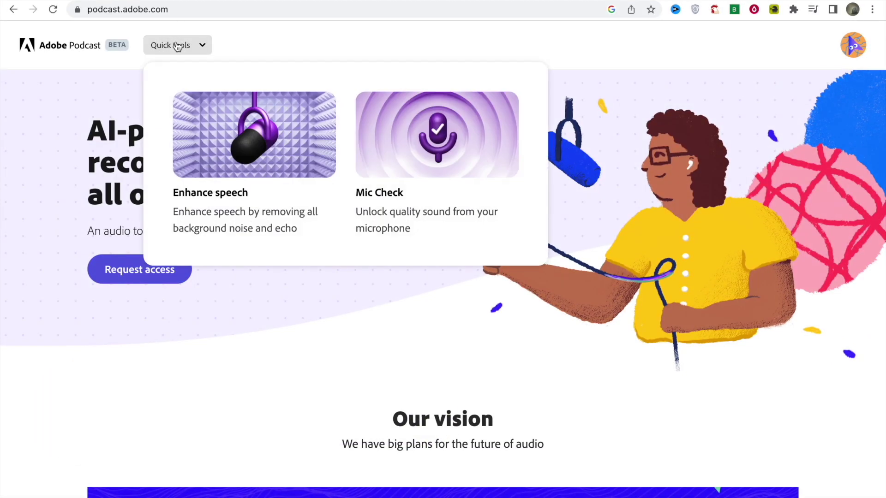
left_click(272, 162)
- Enhance Example.wav, preview the original for comparison, and play Example (enhanced).wav
left_click_drag(637, 249, 638, 249)
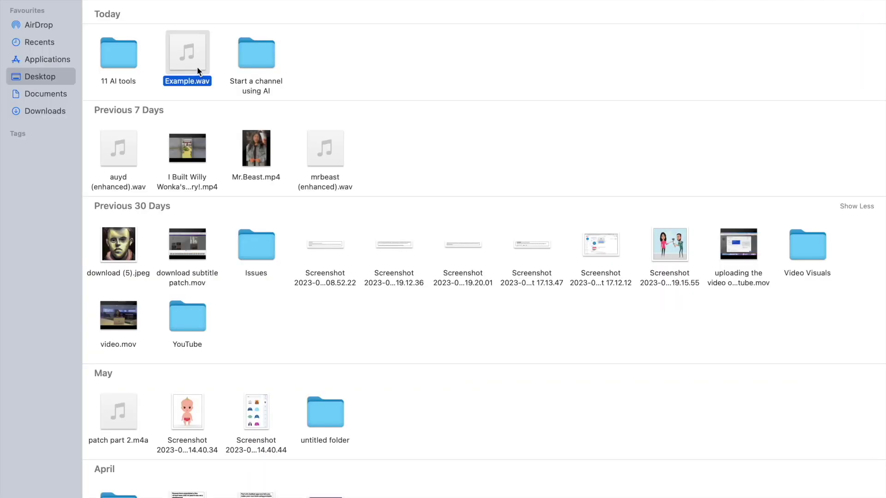
key("space")
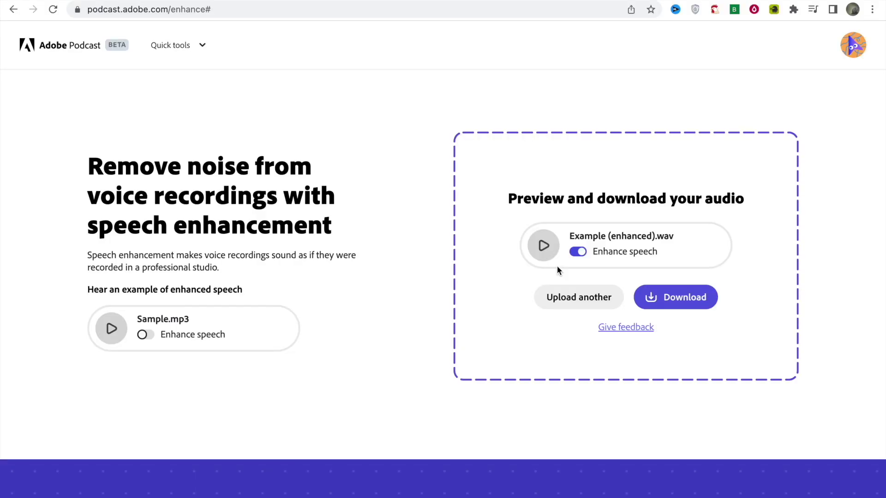
left_click(546, 249)
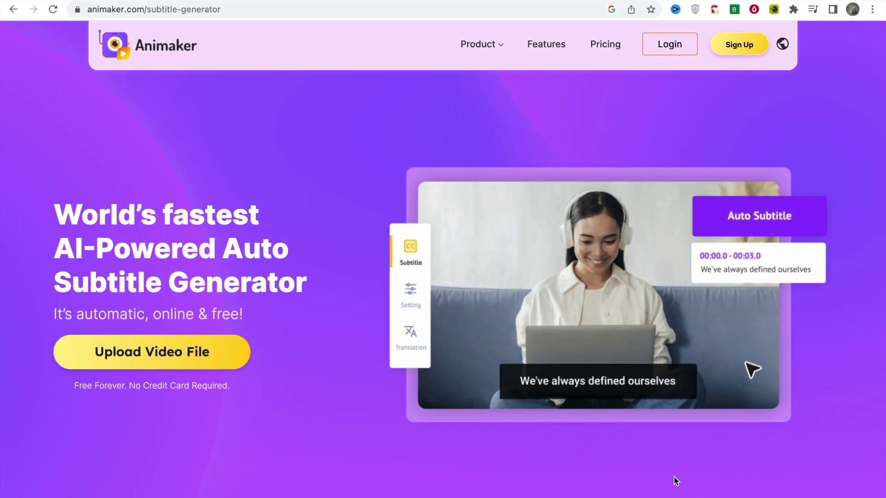
- Upload the Example MP4 from the Desktop into a new Animaker subtitle project
left_click(208, 359)
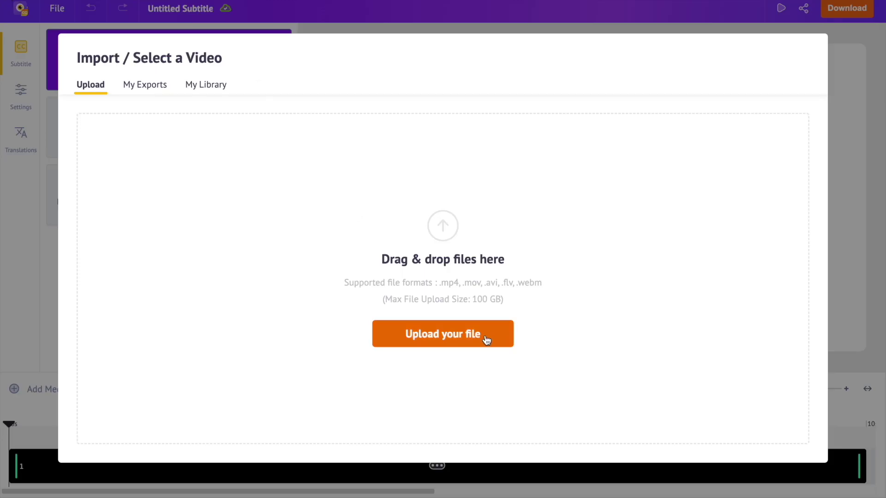
left_click(504, 350)
left_click(395, 214)
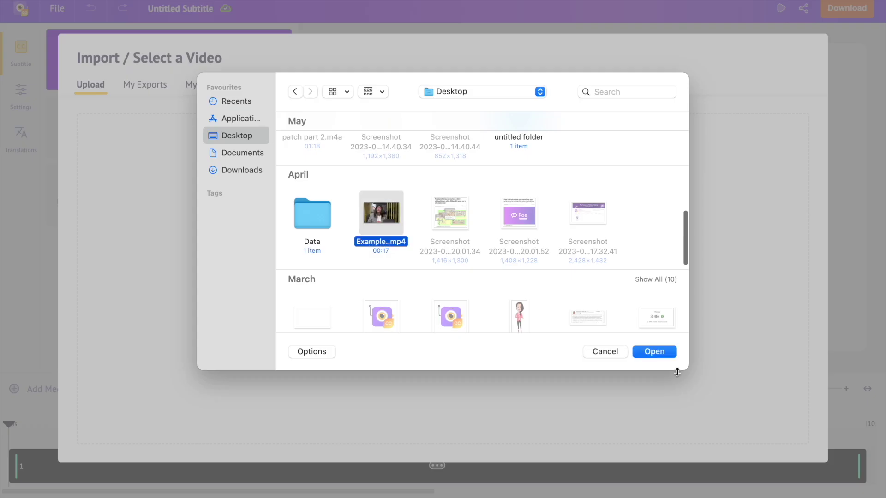
left_click(655, 352)
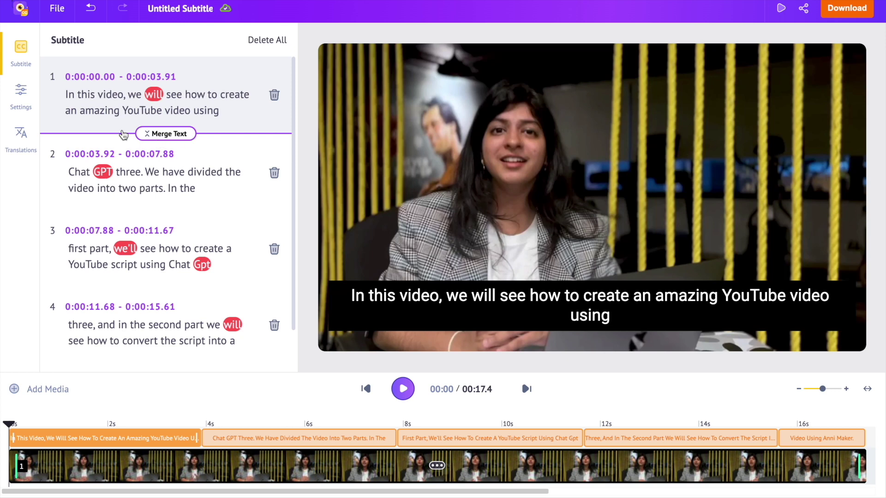
- Try the yellow-on-cobblestone subtitle style, then apply white bold Noto Sans on a purple box
left_click(21, 94)
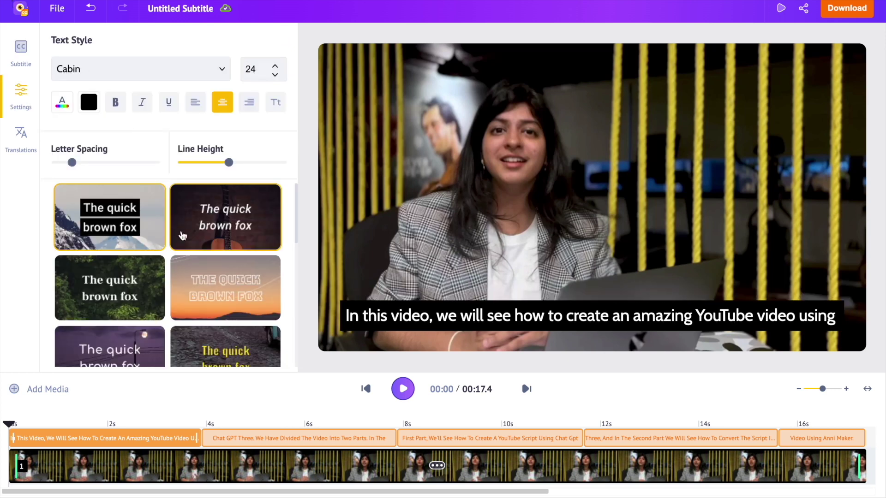
scroll(194, 258, "down", 2)
left_click(228, 284)
scroll(229, 277, "down", 2)
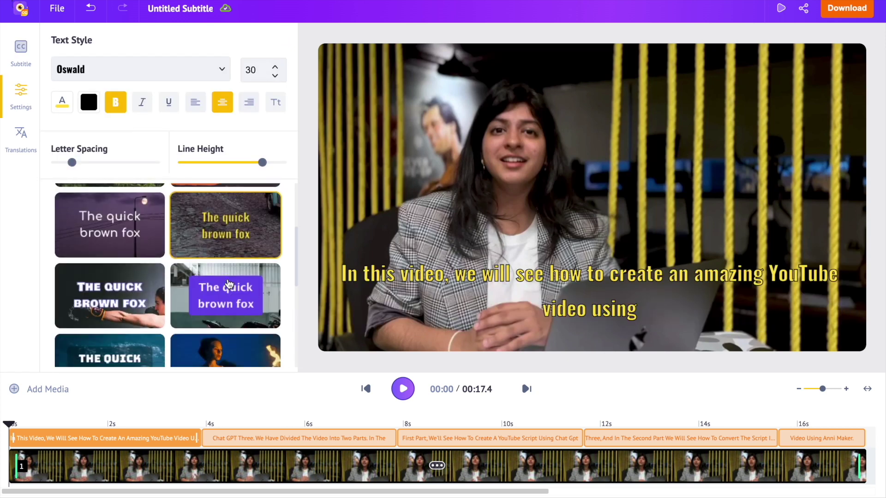
left_click(236, 258)
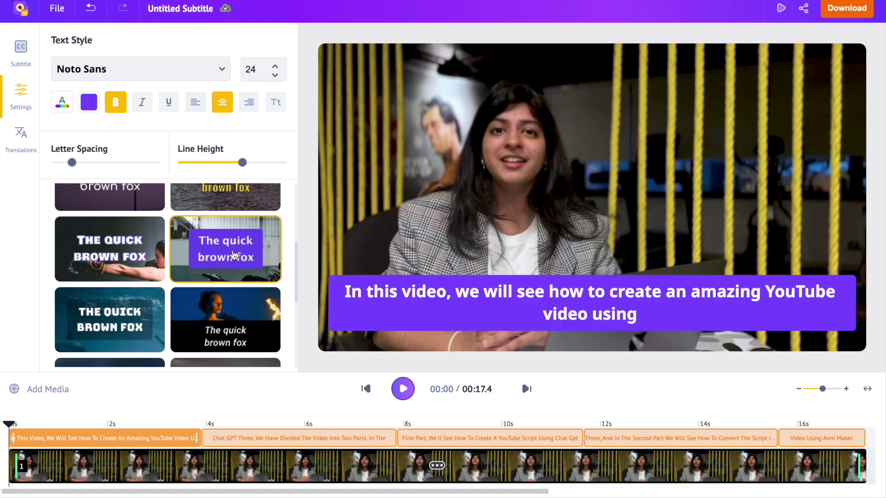
- Check the subtitle file types offered under Download Subtitle File
left_click(847, 7)
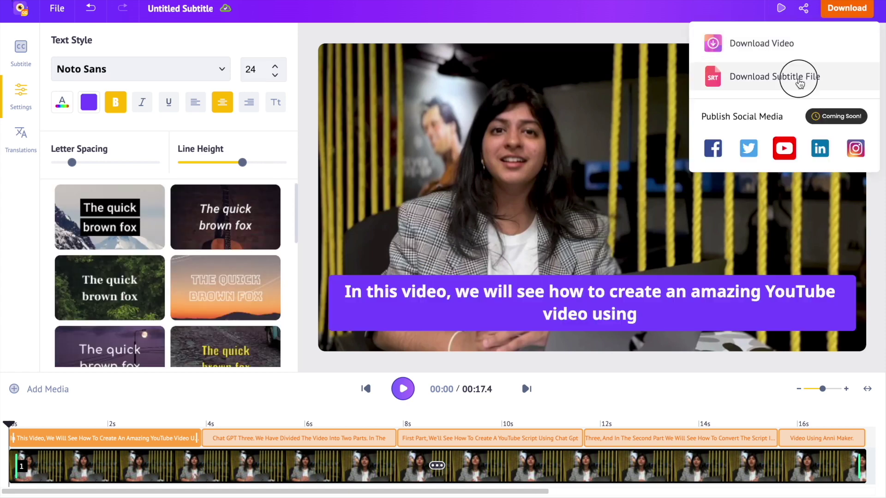
left_click(800, 83)
left_click(781, 257)
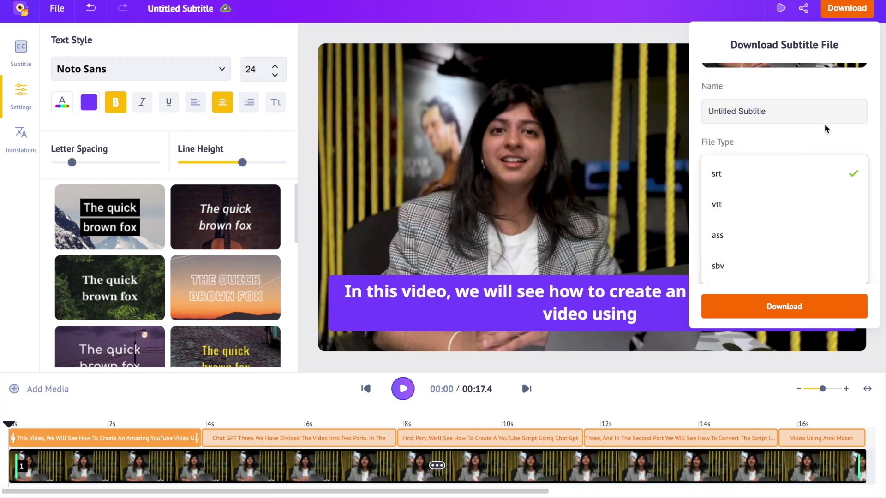
- Open Download Video and review its HD 720p mp4 options
left_click(847, 8)
left_click(798, 42)
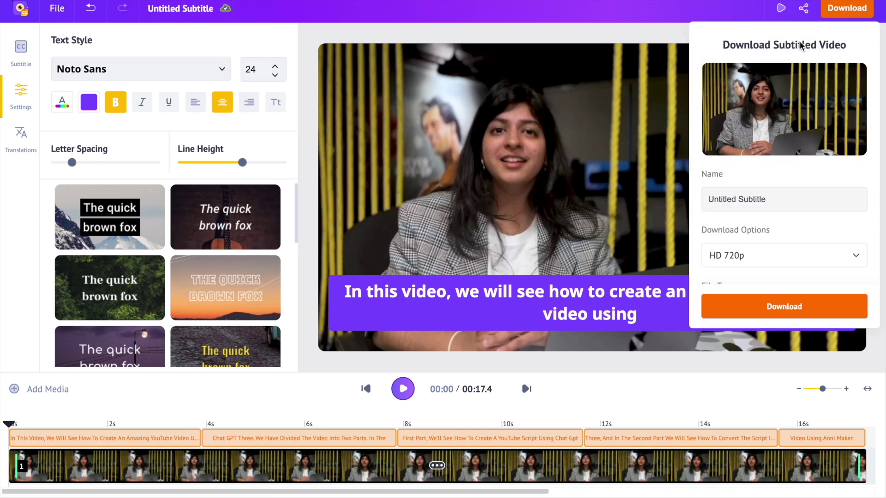
scroll(782, 239, "down", 1)
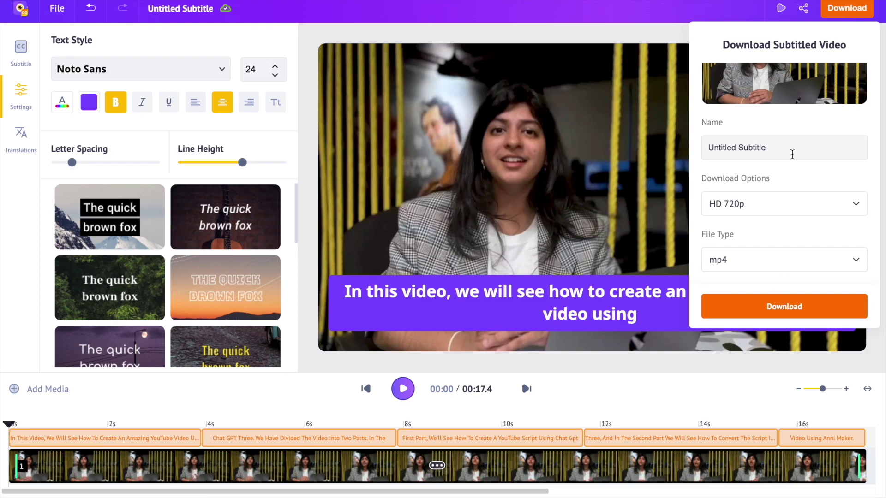
scroll(792, 154, "up", 1)
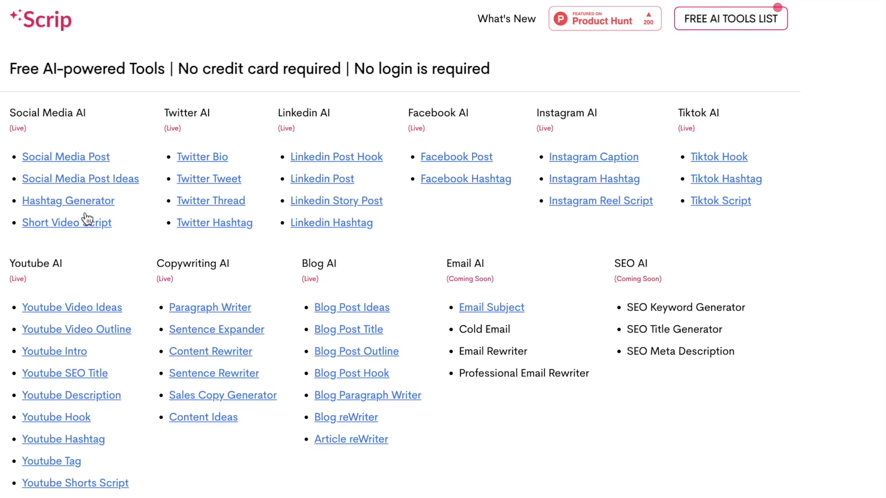
- Generate a ScripAI short video script titled '5 passive income ideas with 0$ investment'
left_click(78, 229)
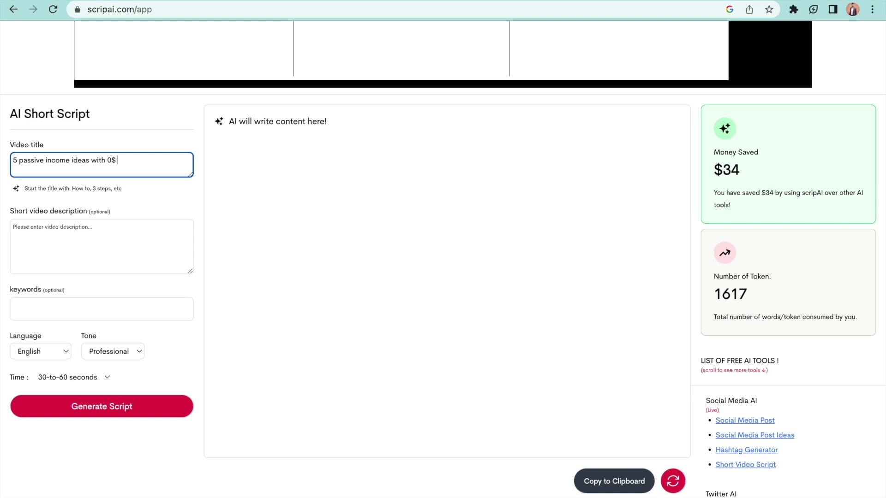
scroll(90, 196, "down", 1)
left_click(85, 207)
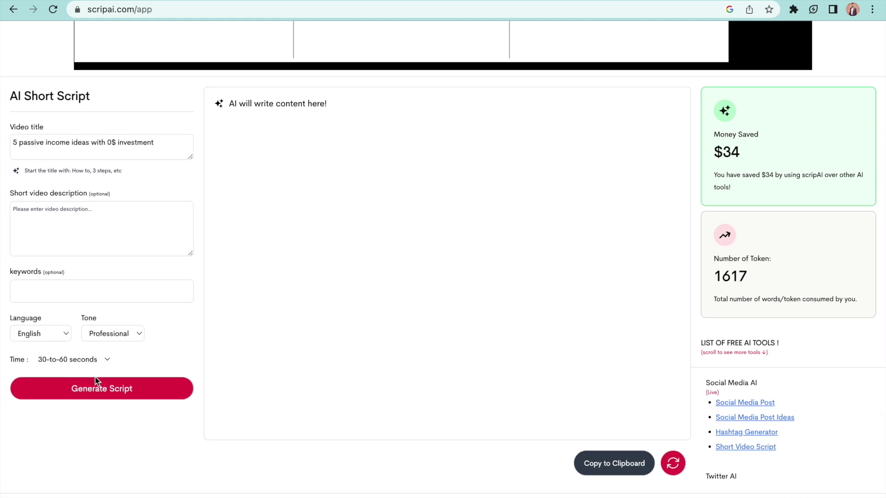
left_click(102, 389)
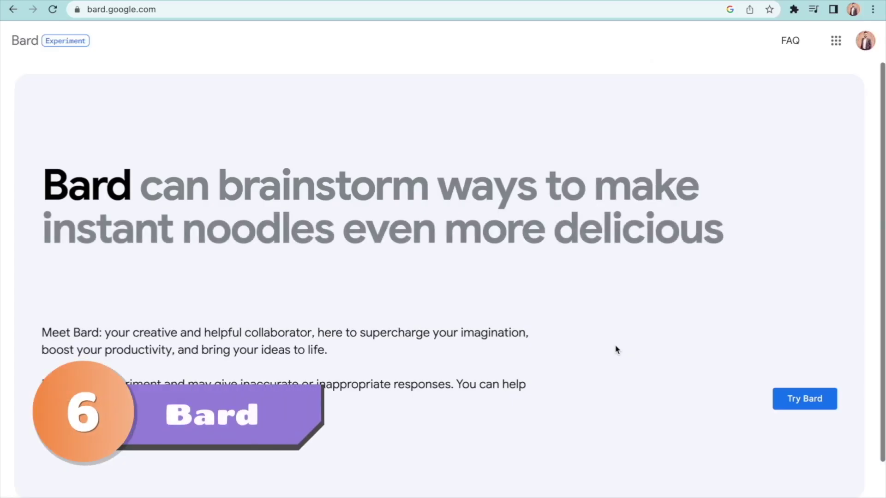
- Ask Bard for the latest news on the Mars rover mission
type("me the latest news updates on the mars rover mission")
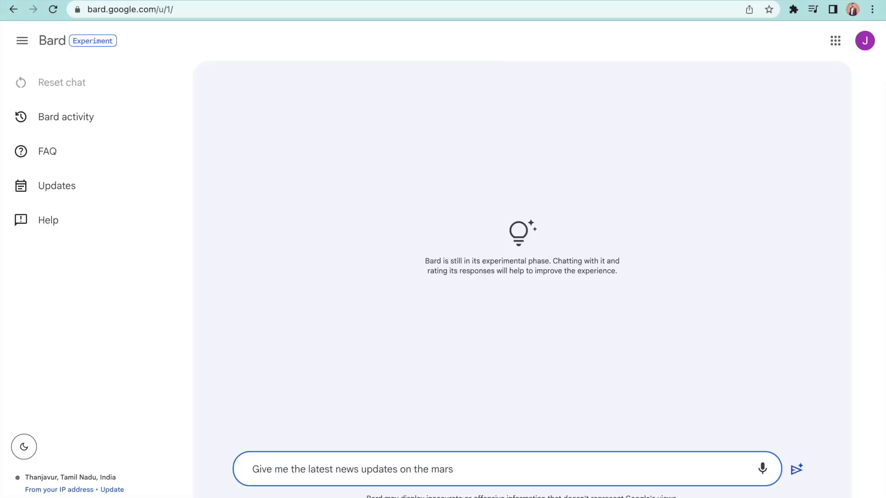
key("Return")
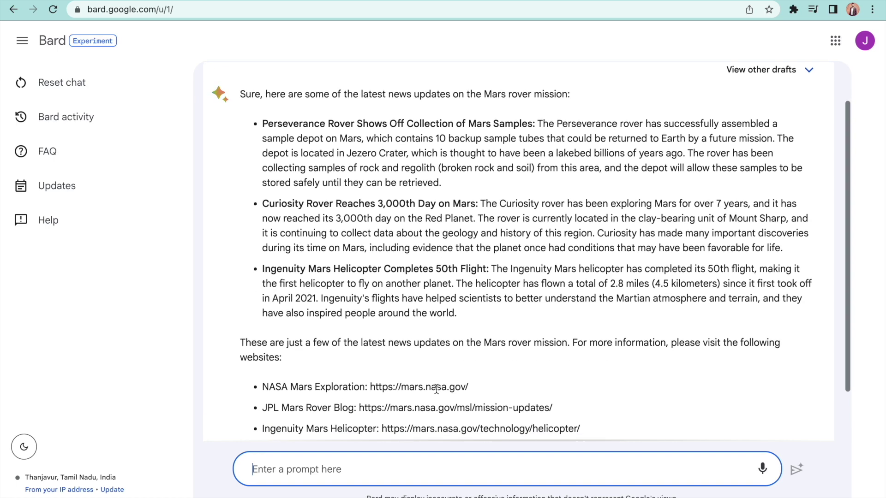
scroll(436, 389, "up", 3)
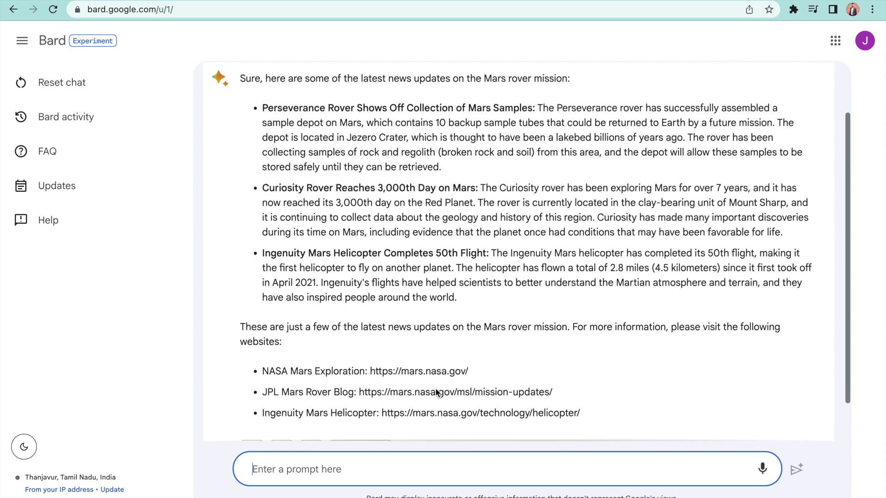
scroll(499, 88, "up", 2)
- Leave the prompt unedited and switch Bard's answer to Draft 2, dated June 22, 2023
left_click(818, 83)
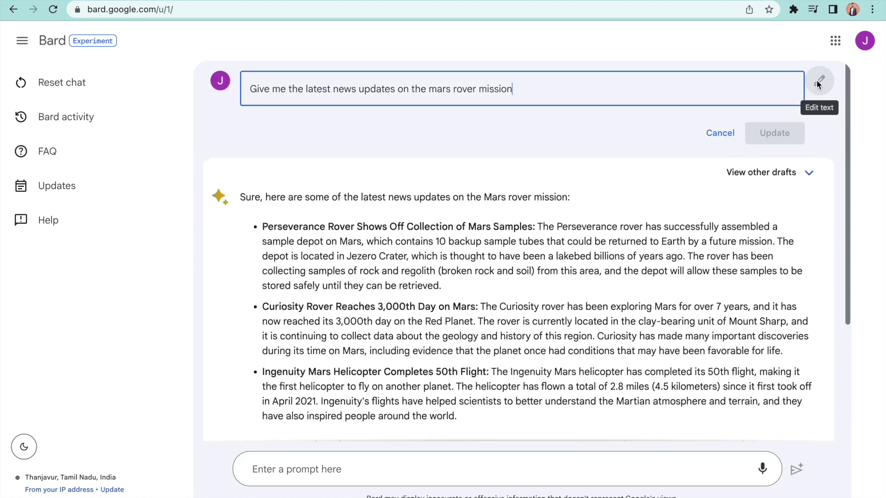
left_click(716, 133)
left_click(777, 124)
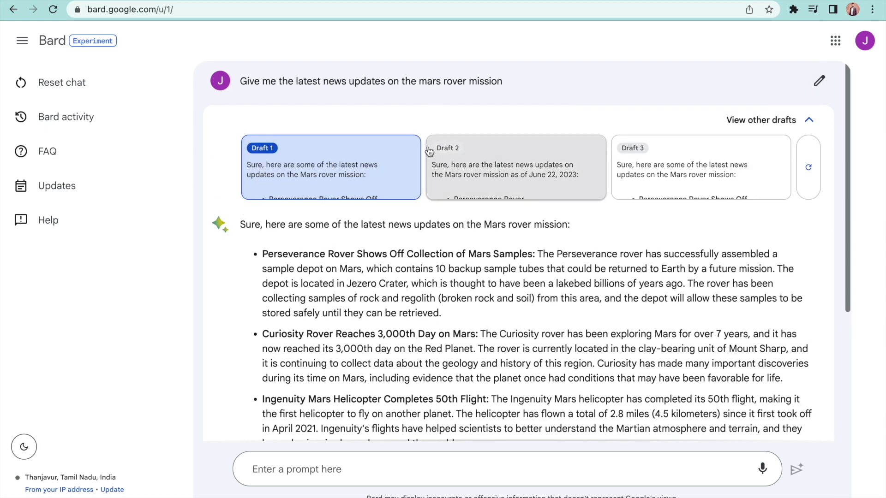
left_click(495, 166)
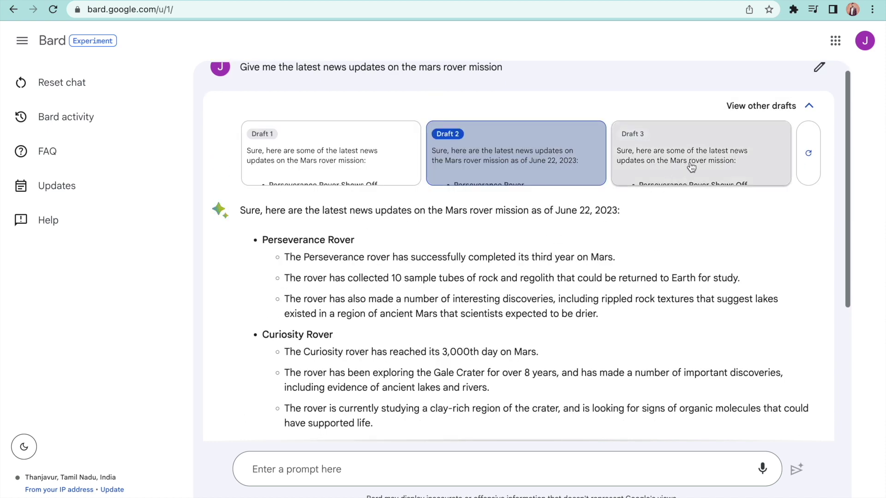
left_click(809, 123)
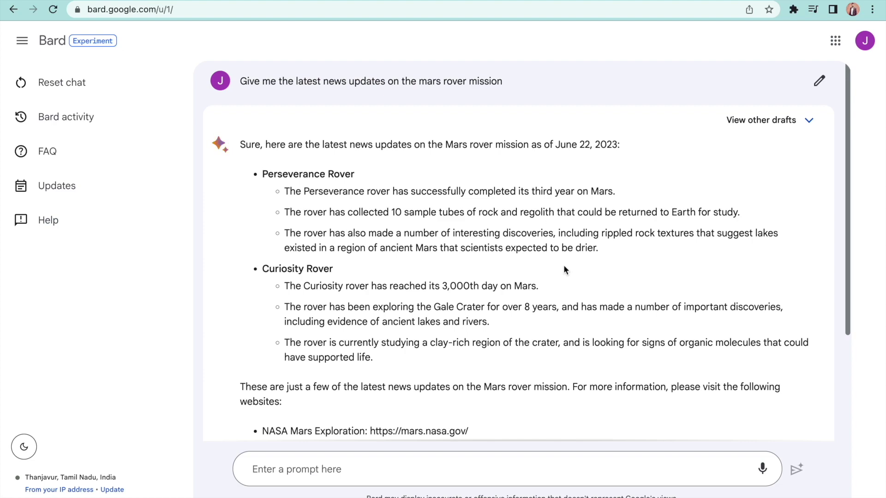
scroll(564, 265, "down", 3)
scroll(564, 266, "up", 3)
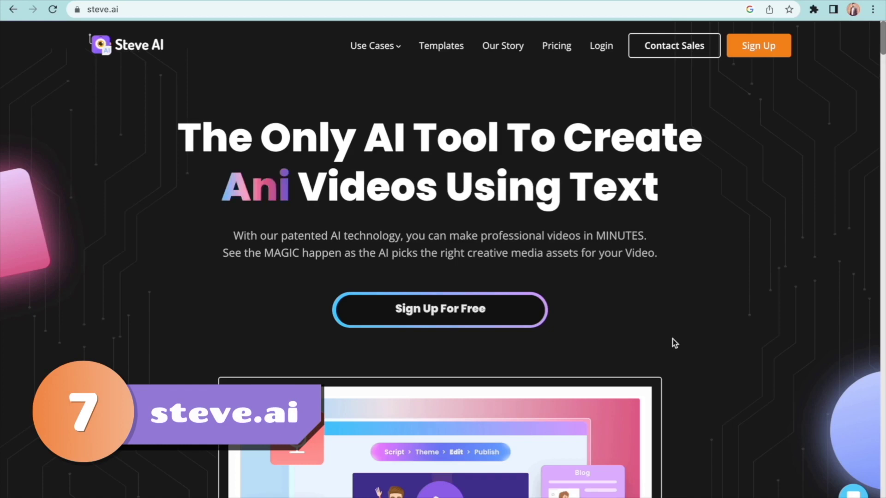
- Convert the '13 How to video ideas' blog into a 4 min 8 sec AI script via Blog to video
scroll(674, 343, "down", 10)
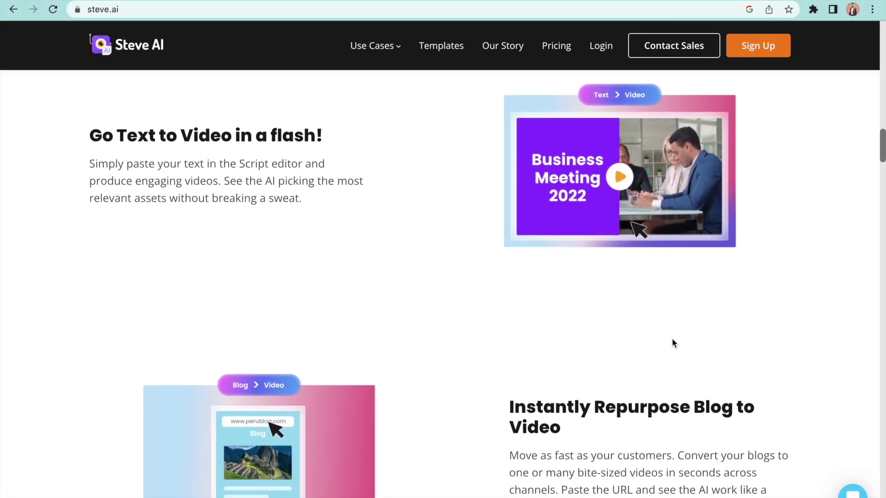
scroll(672, 342, "up", 10)
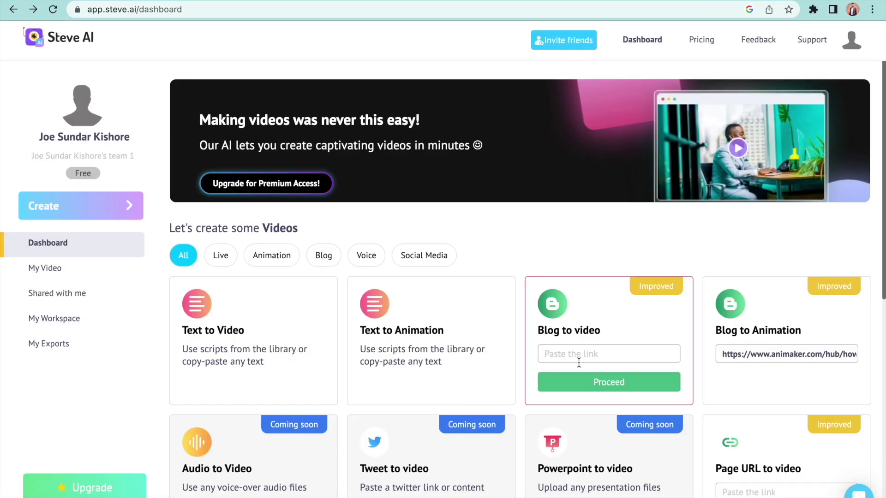
left_click(593, 381)
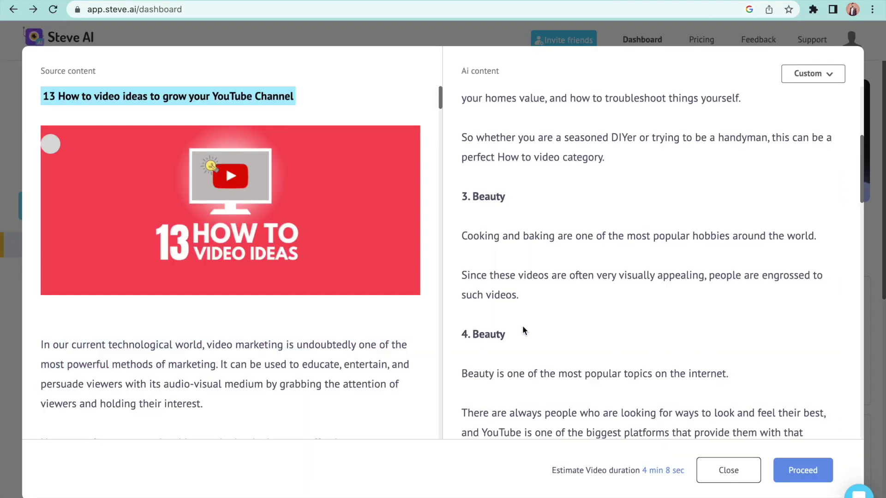
scroll(522, 326, "down", 2)
scroll(522, 325, "up", 7)
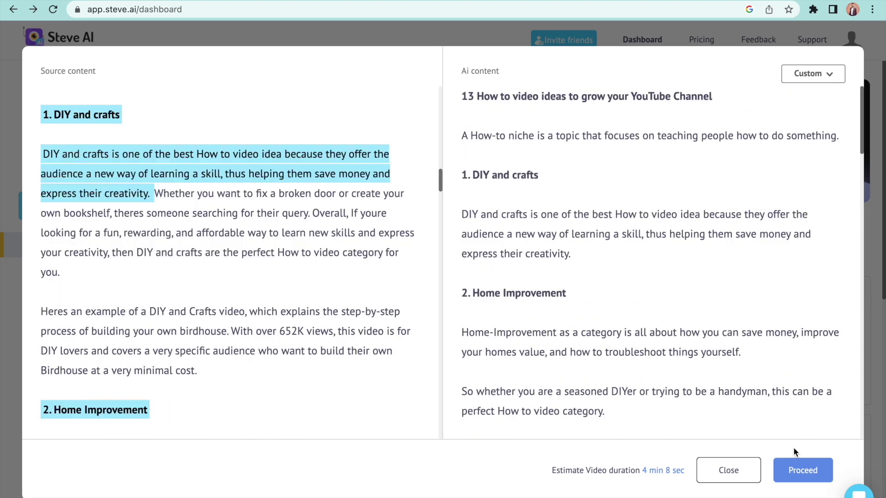
- Accept the AI script and set the video type to Animation Video
left_click(803, 471)
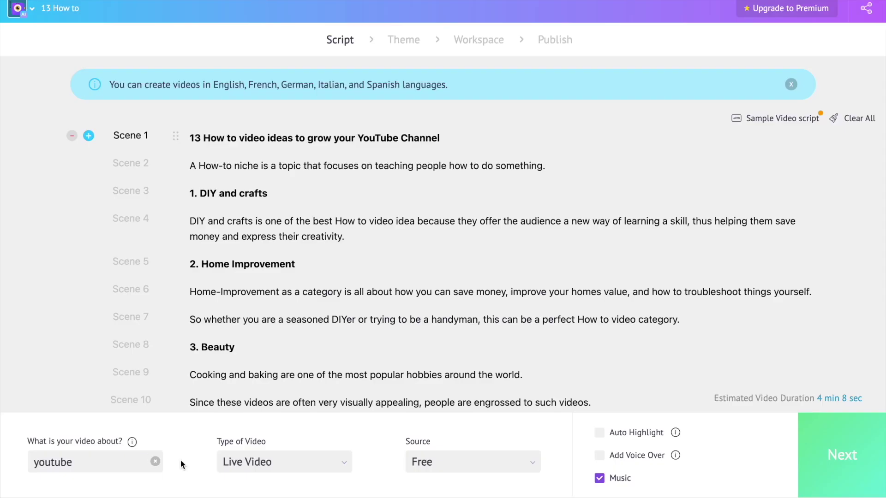
left_click(275, 464)
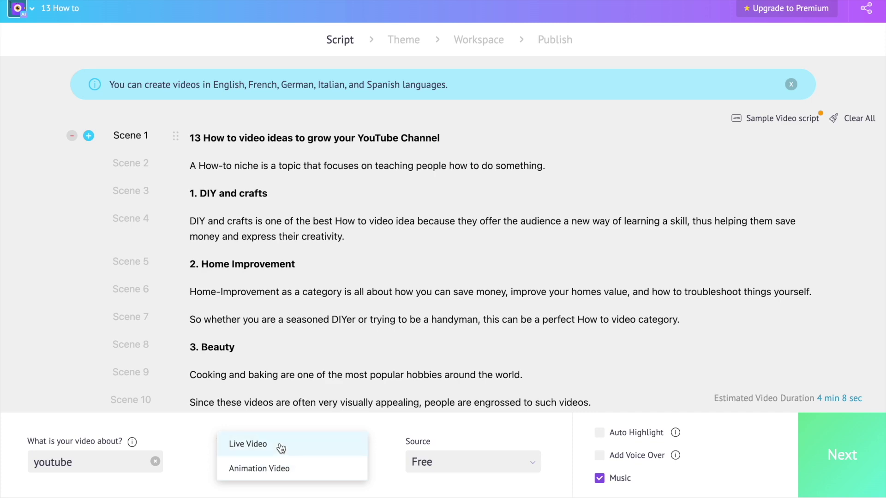
left_click(273, 469)
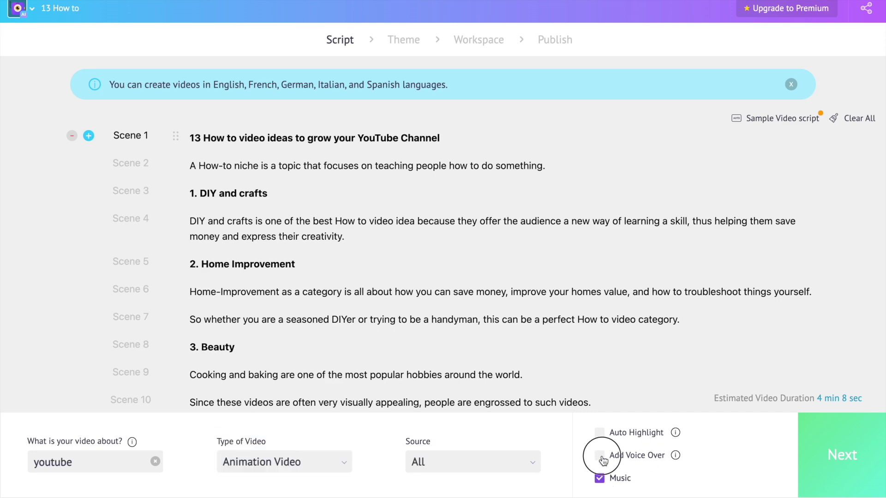
- Add and generate a male voice-over, then proceed to scene building
left_click(600, 456)
left_click(402, 269)
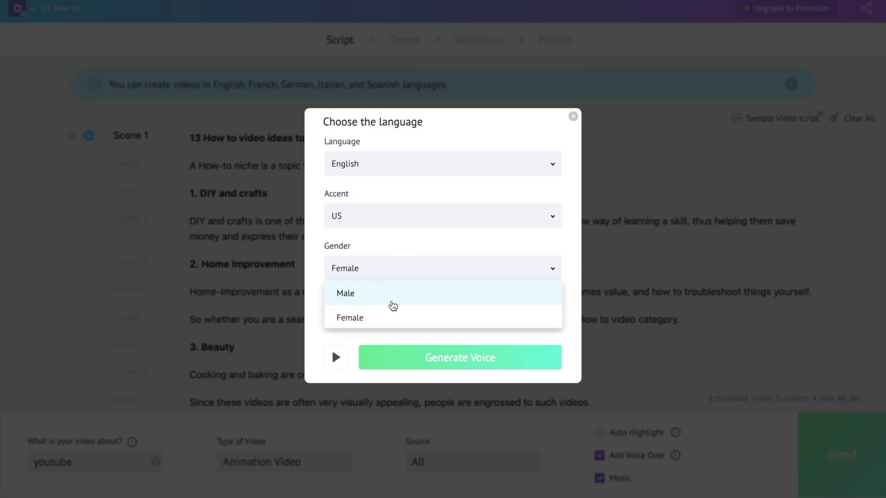
left_click(393, 305)
left_click(407, 360)
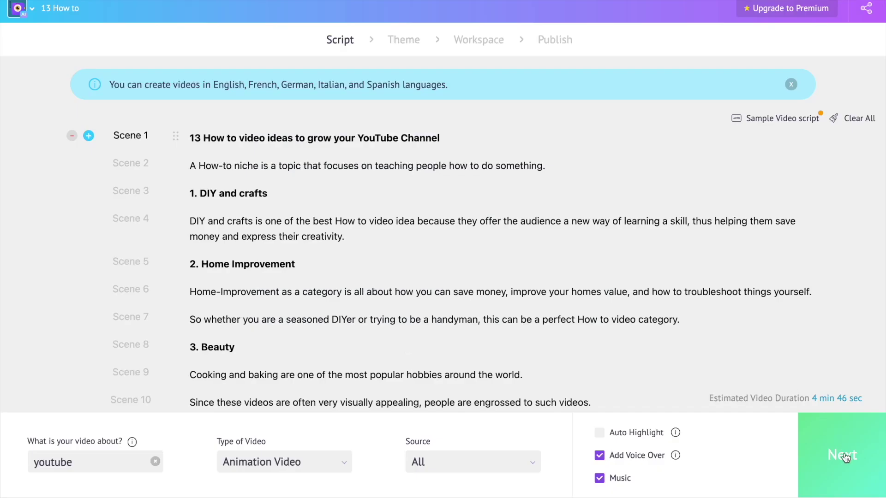
left_click(846, 458)
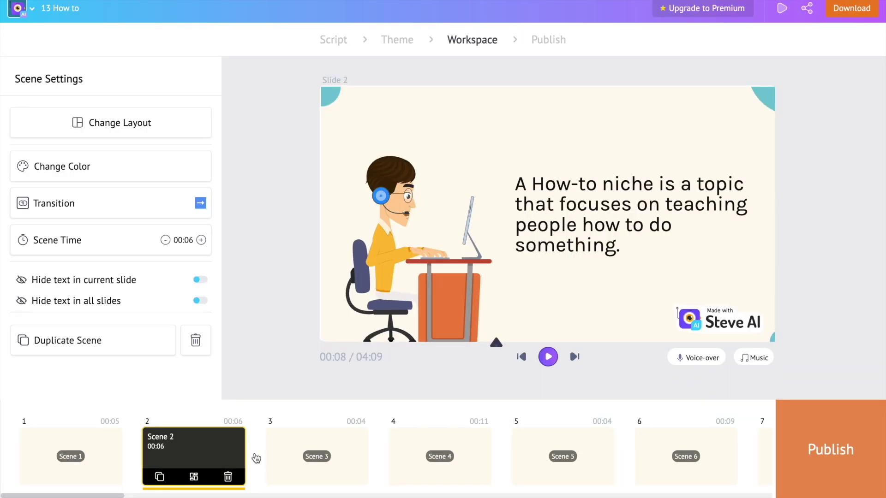
- Preview scenes 3, 4, 5, 6, 10 and 11 ('4. Beauty') along the timeline
left_click(277, 459)
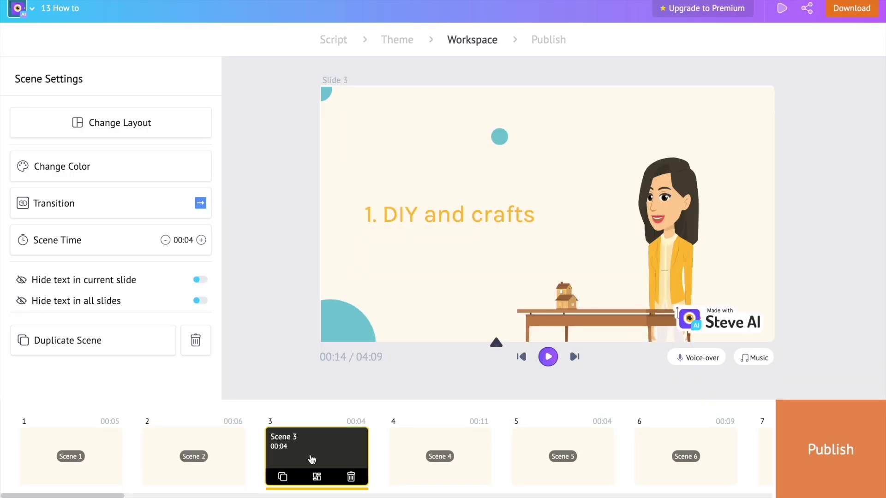
left_click(431, 463)
left_click(558, 466)
scroll(559, 470, "right", 2)
left_click(564, 469)
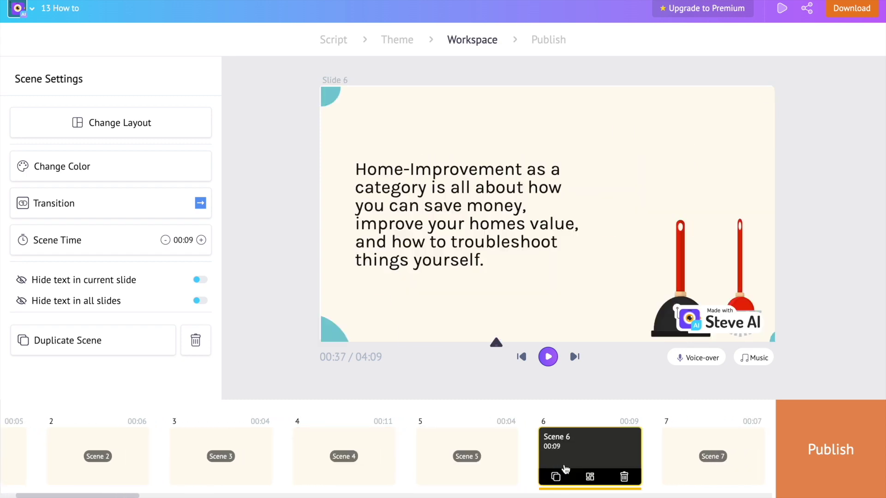
scroll(565, 469, "right", 10)
left_click(555, 463)
left_click(596, 461)
scroll(595, 461, "right", 1)
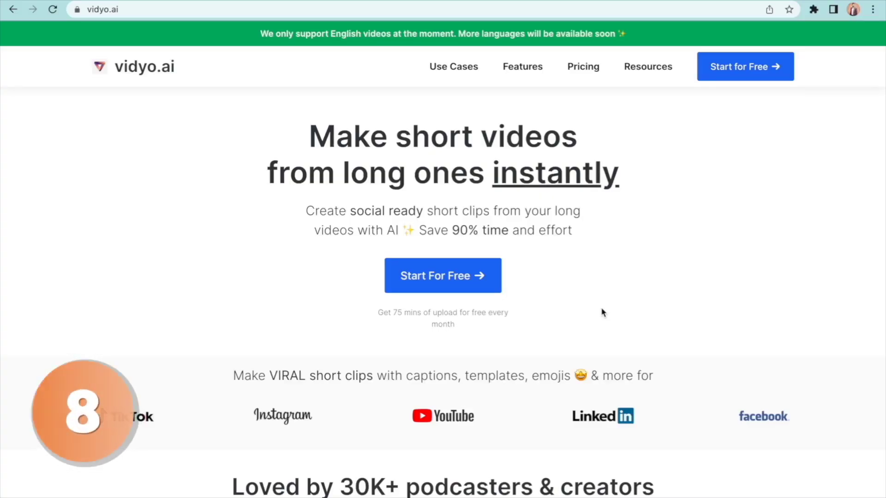
- Scroll through the vidyo.ai landing page to review its features
scroll(603, 311, "down", 7)
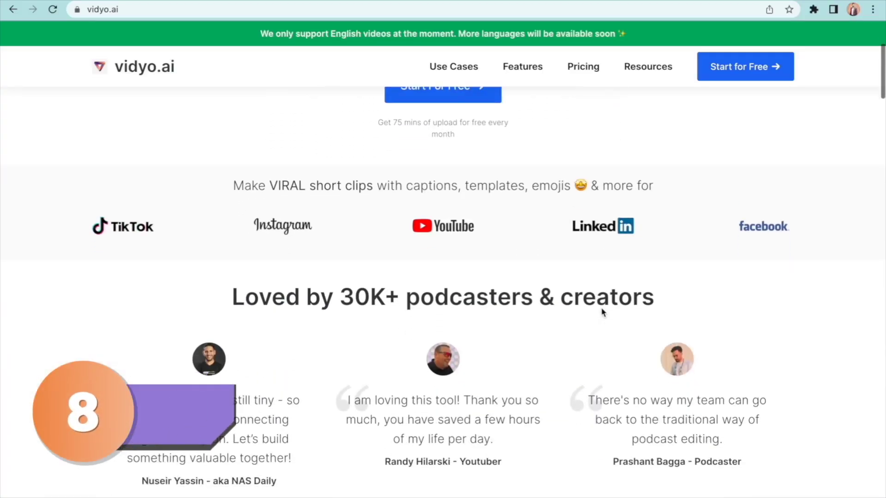
scroll(601, 312, "down", 2)
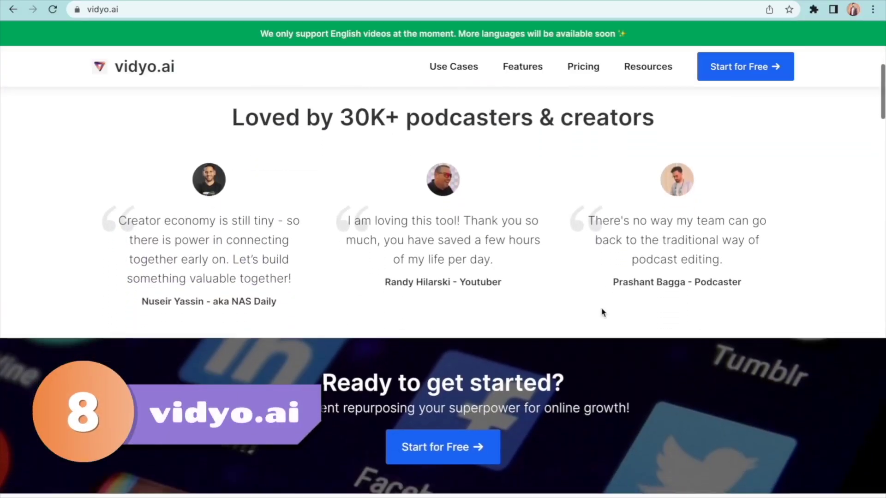
scroll(602, 311, "down", 8)
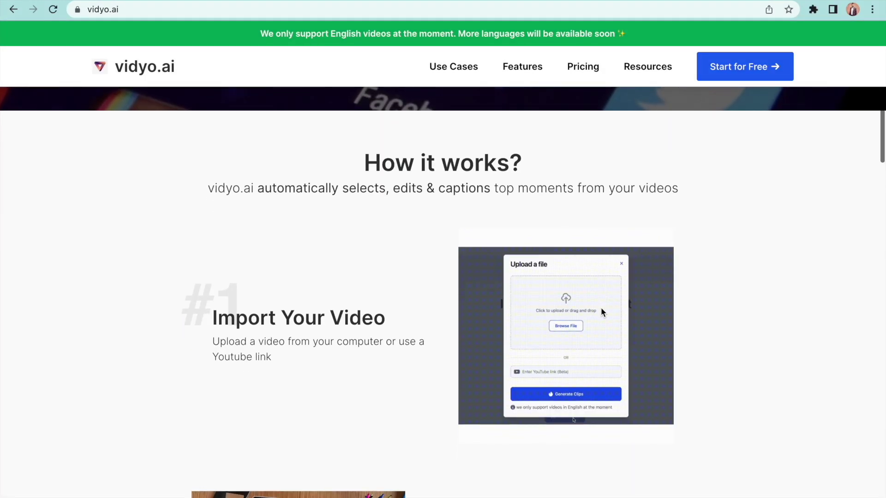
scroll(601, 309, "down", 5)
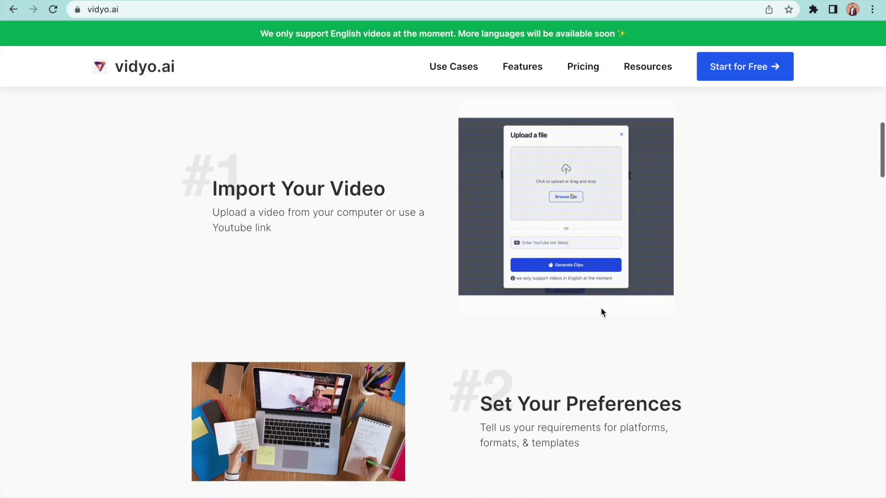
scroll(601, 311, "down", 4)
scroll(668, 294, "up", 20)
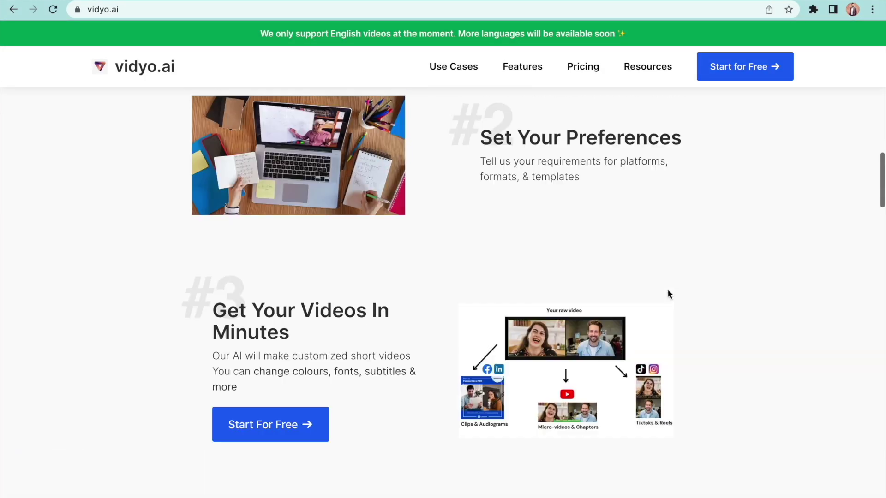
scroll(668, 290, "down", 1)
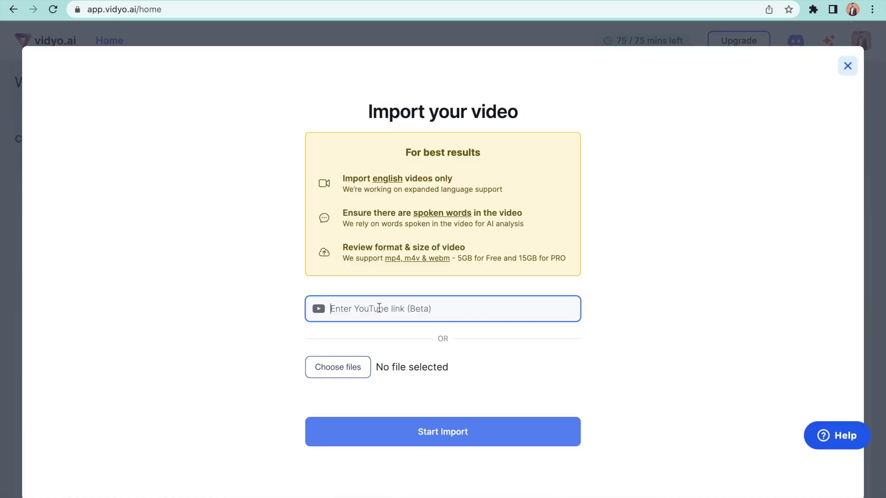
- Import the YouTube interview from its pasted link with Portrait (9:16) output
type("https://www.youtube.com/watch?v=VGWGcESPItM")
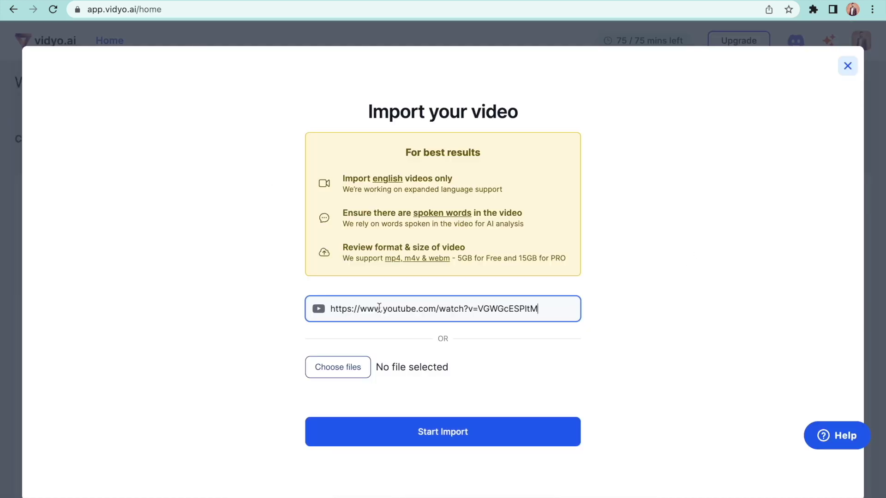
left_click(408, 441)
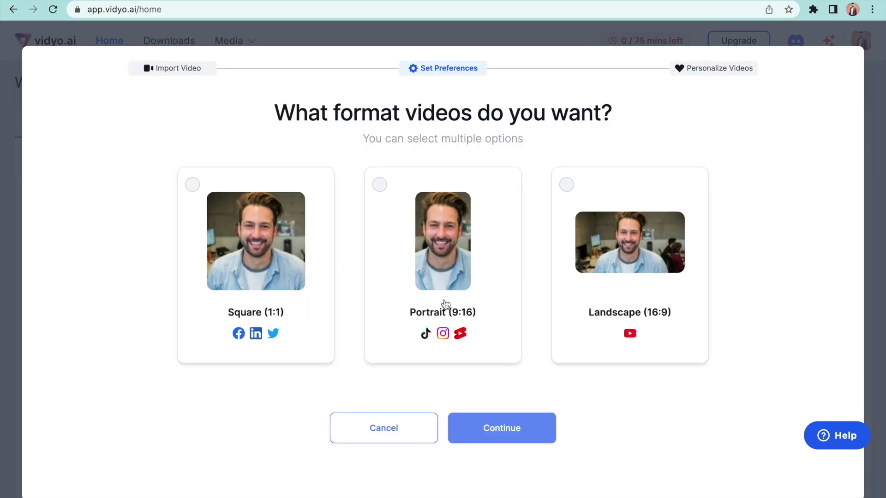
left_click(445, 305)
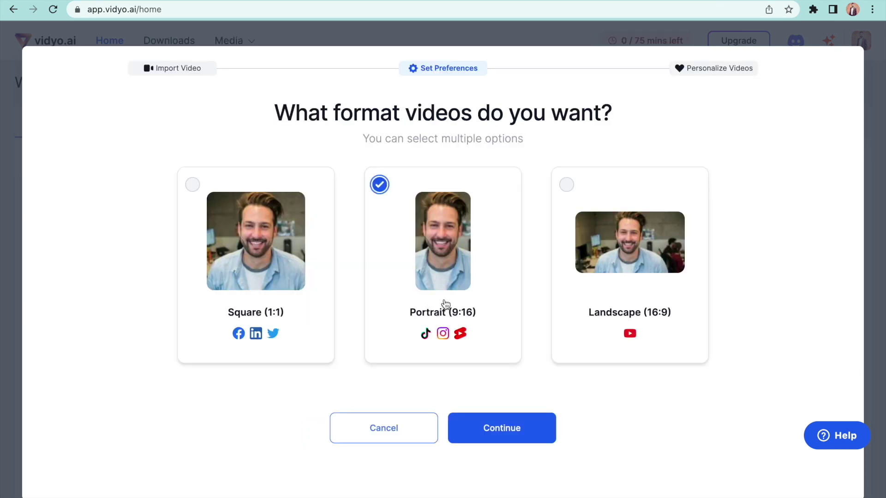
left_click(482, 429)
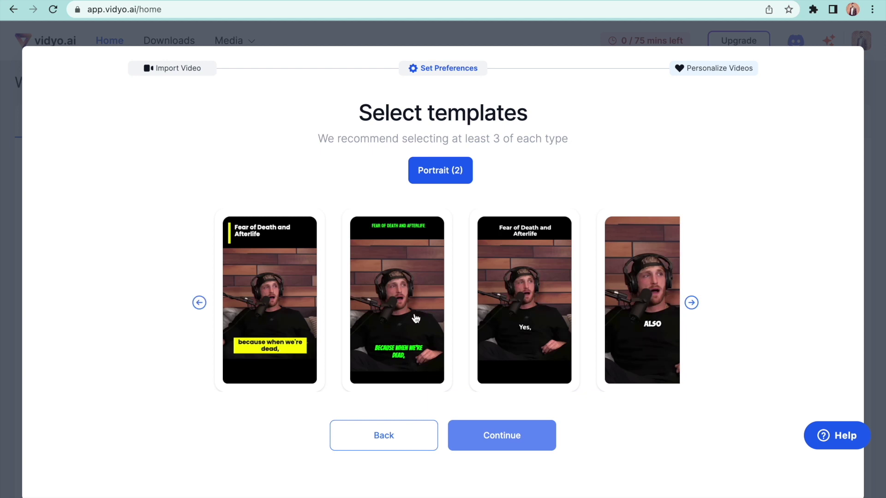
- Choose the second caption template, generate the 48 shorts, then paint a purple path in NVIDIA Canvas
left_click(415, 318)
left_click(512, 436)
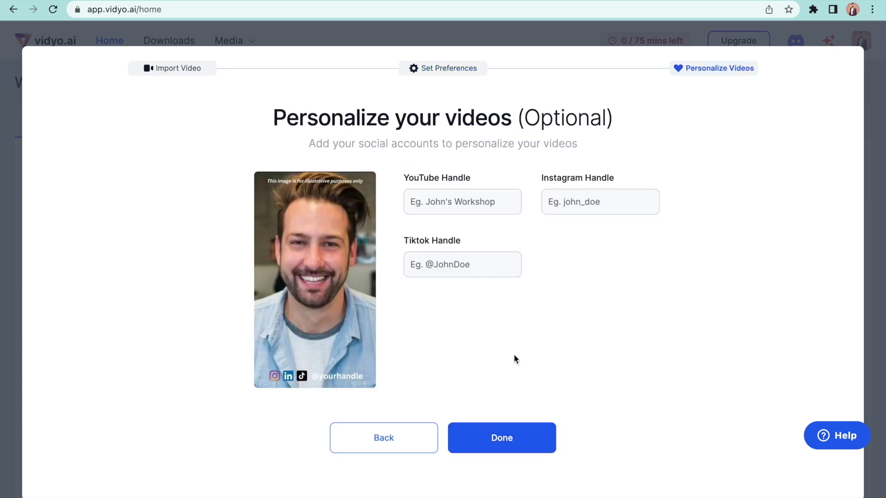
left_click(497, 439)
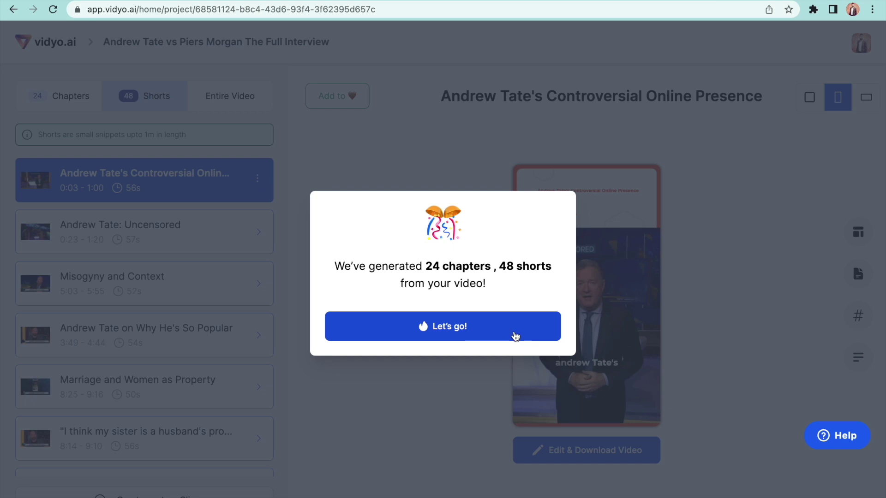
left_click(515, 336)
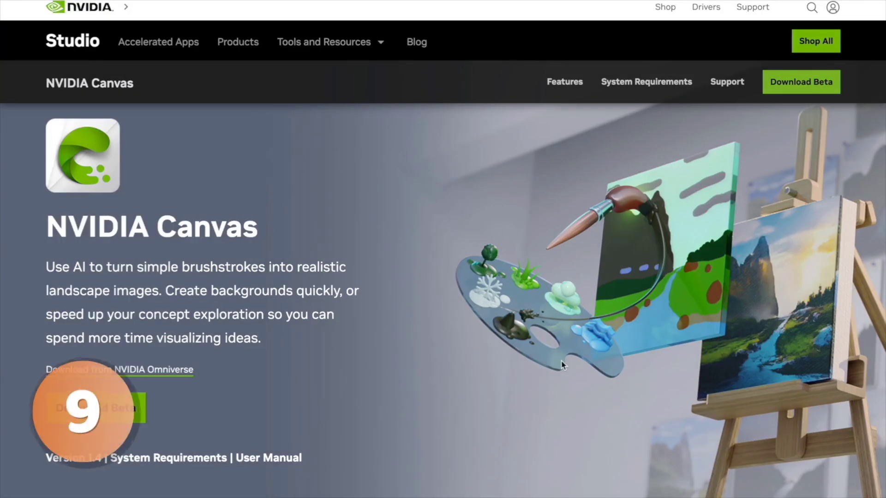
scroll(562, 366, "down", 1)
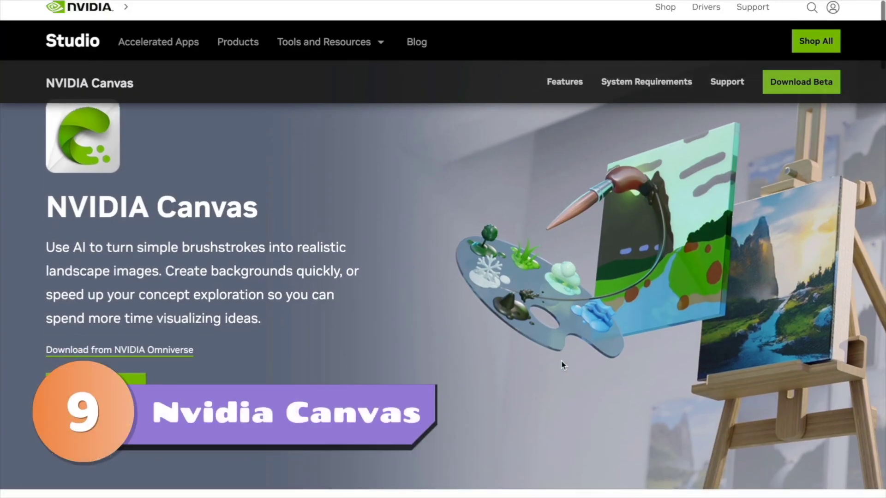
scroll(562, 366, "up", 1)
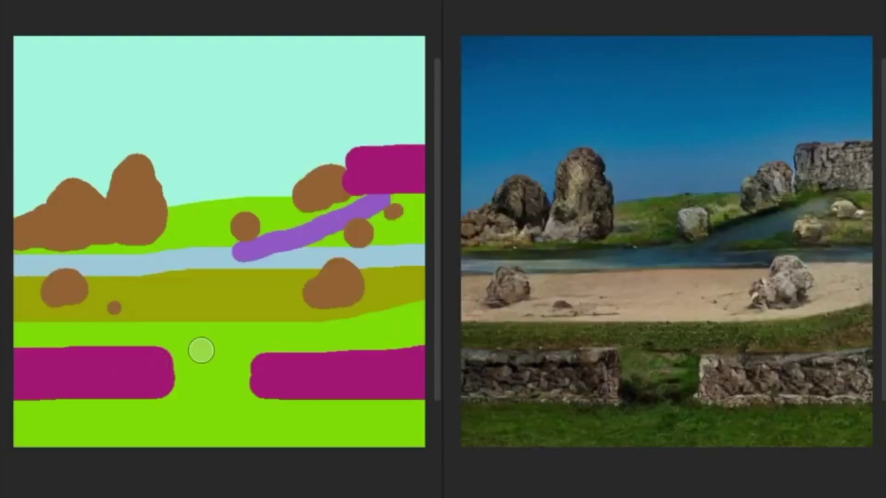
mouse_move(200, 350)
left_mouse_down()
mouse_move(227, 445)
mouse_move(244, 454)
left_mouse_up()
- Round off the path's top and paint grey clouds across the sky
left_click(225, 297)
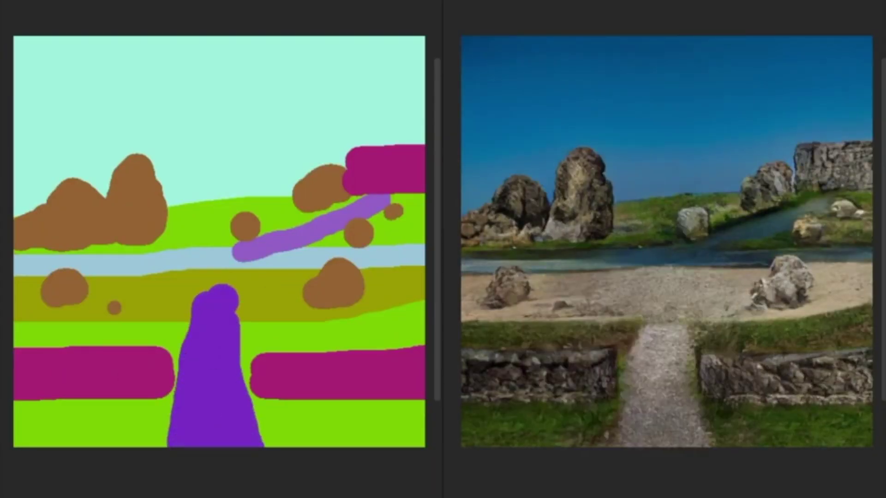
left_click_drag(330, 77, 431, 75)
left_click_drag(121, 88, 95, 83)
left_click(190, 111)
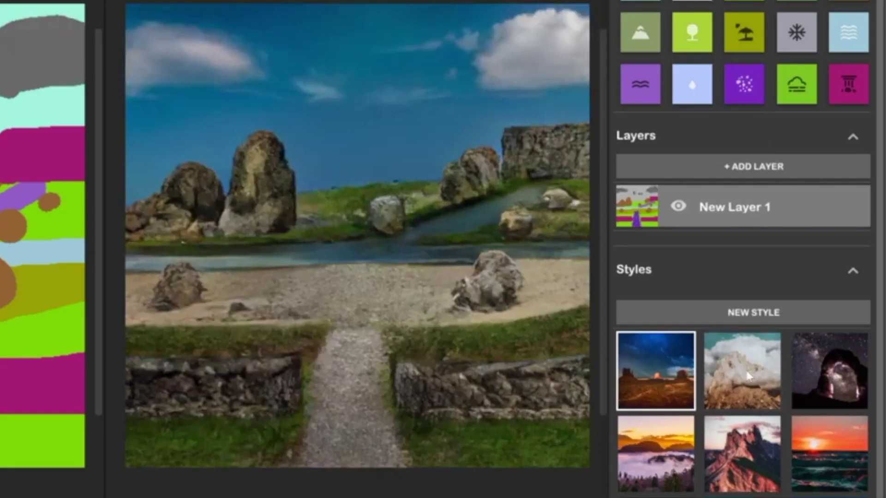
- Try the cloudy mountain, night-sky and sunset fog style presets on the landscape
left_click(747, 376)
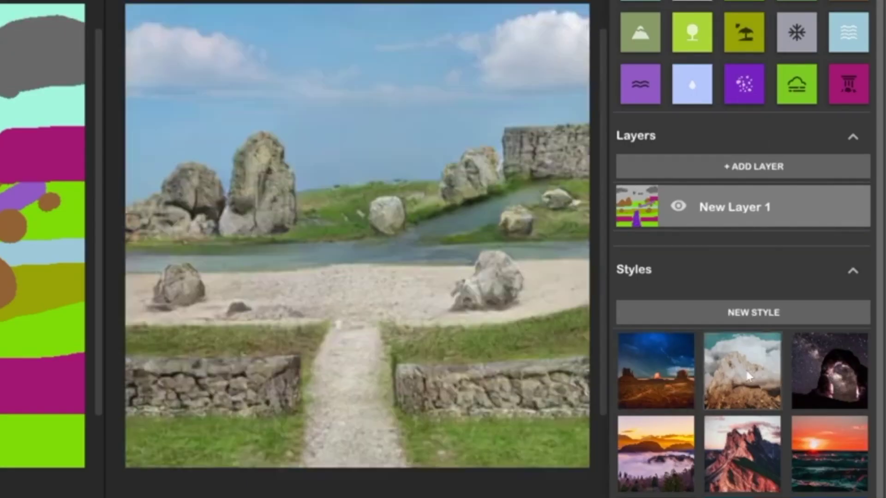
left_click(807, 400)
left_click(654, 467)
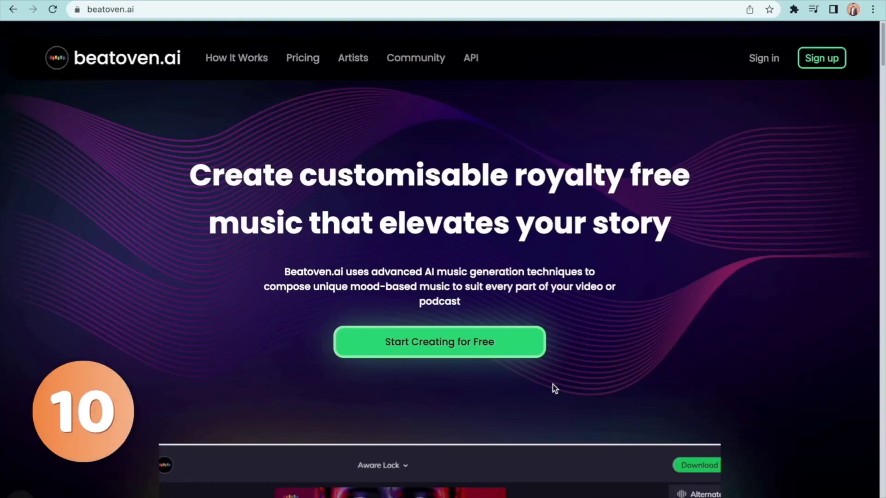
scroll(553, 387, "down", 5)
scroll(553, 384, "down", 1)
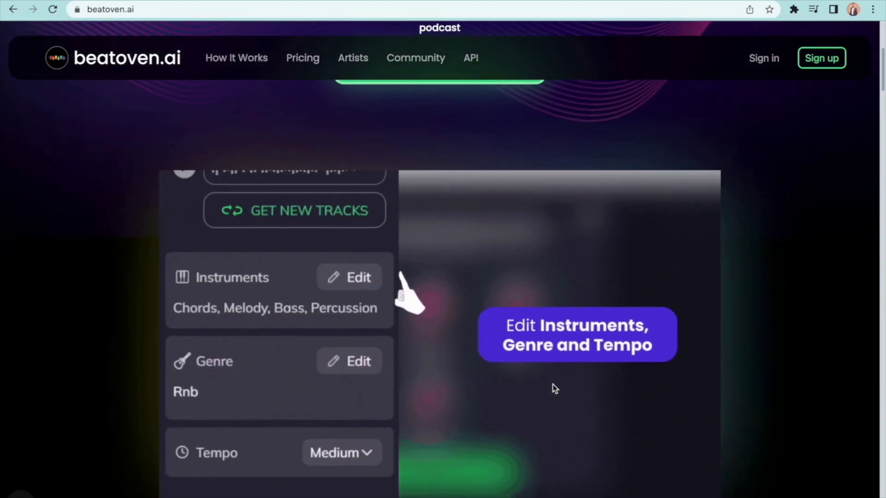
scroll(552, 383, "up", 6)
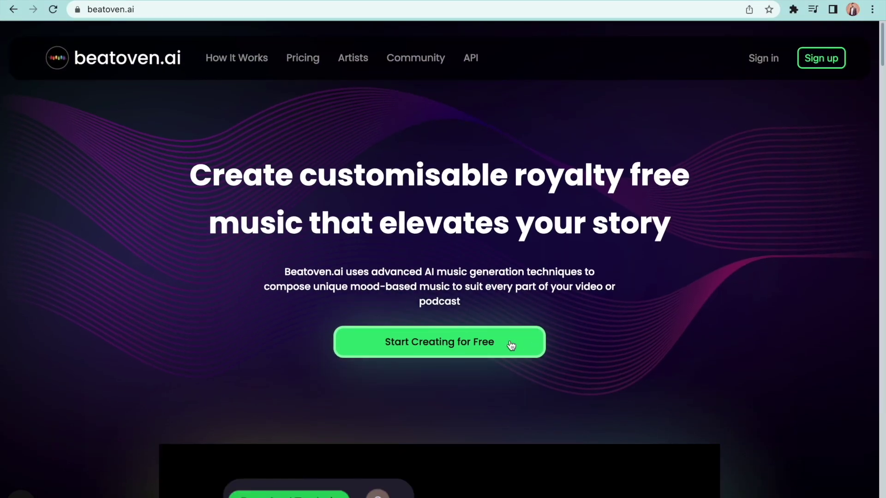
- Compose a new Beatoven.ai track with Medium tempo in the HipHop genre
left_click(511, 345)
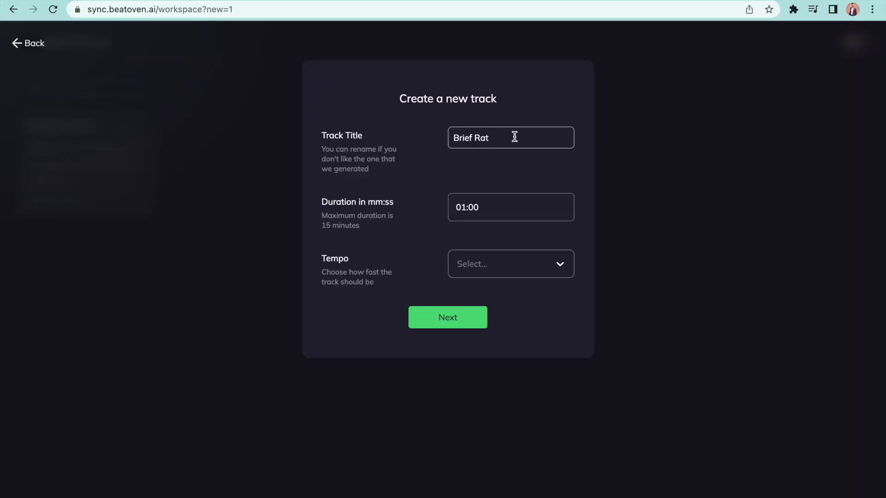
left_click(502, 261)
left_click(502, 312)
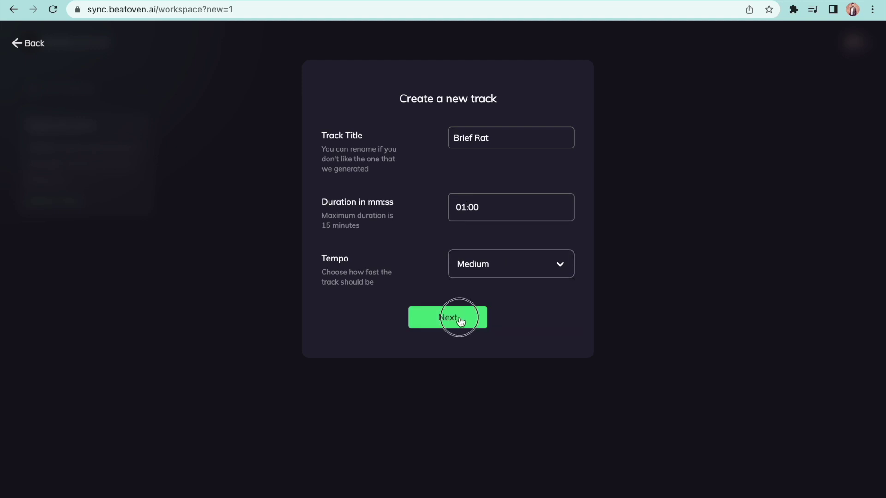
left_click(460, 322)
left_click(477, 236)
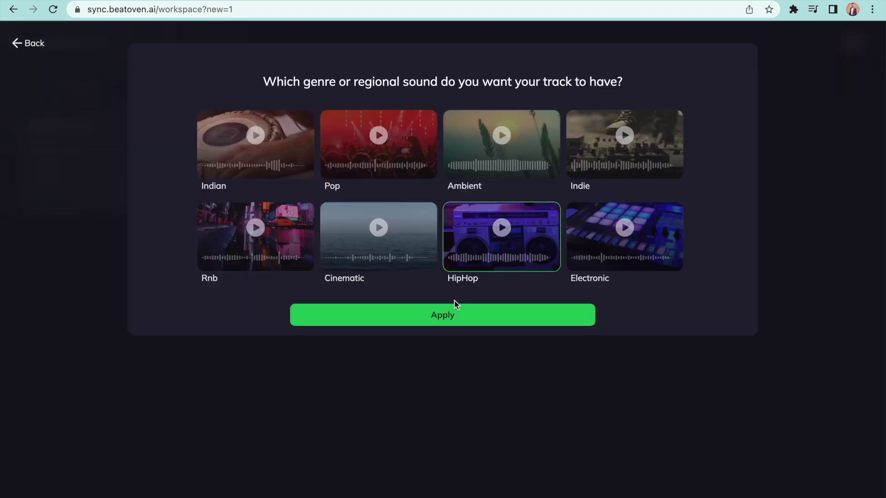
left_click(450, 314)
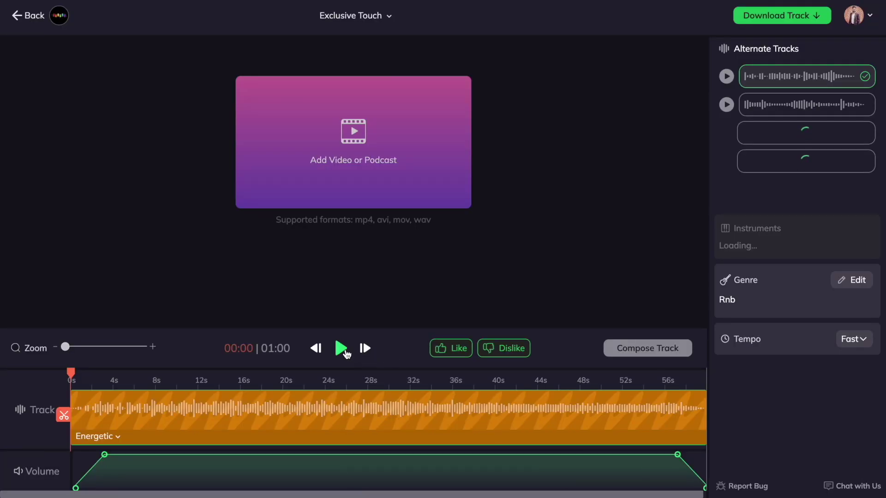
- Play the composed 'Exclusive Touch' track
left_click(340, 350)
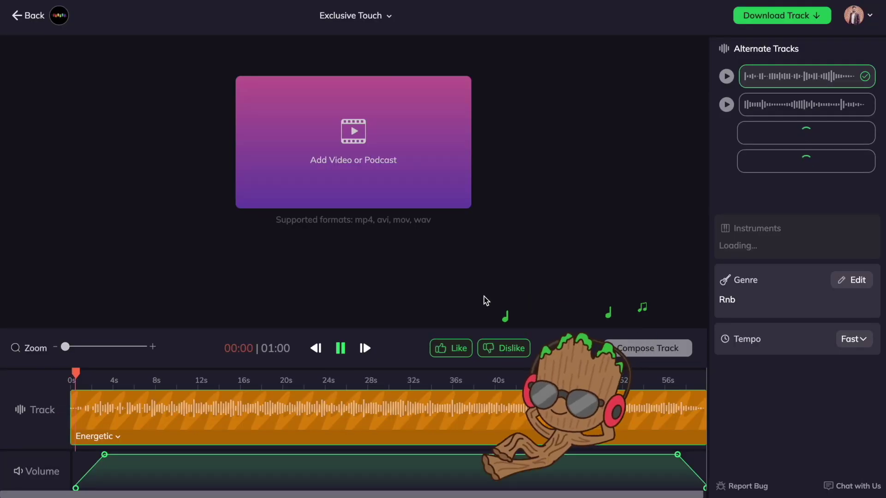